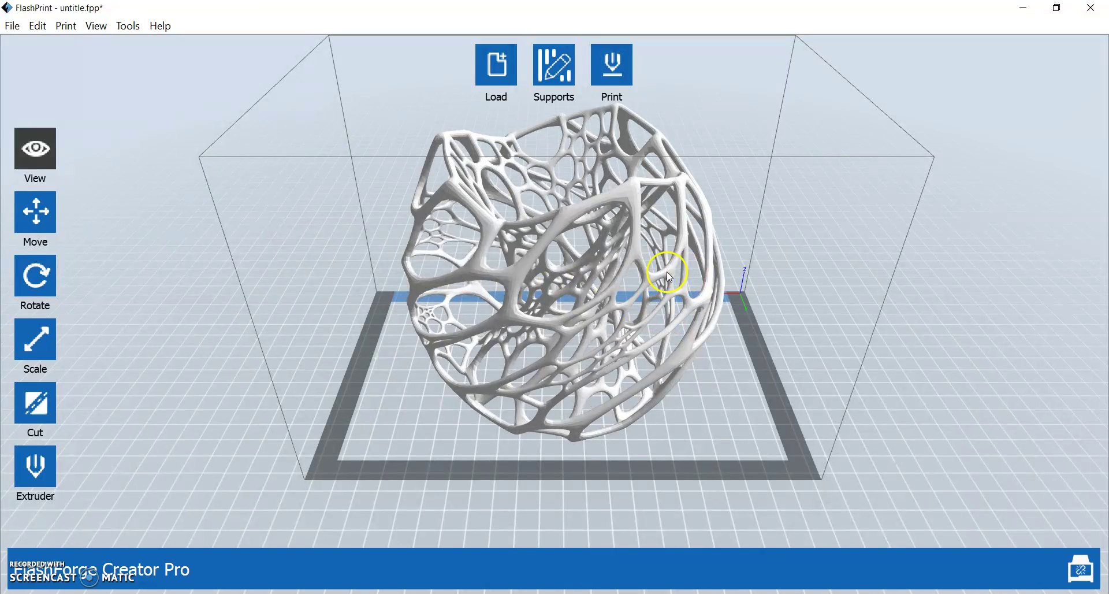
# - Assign the lattice sphere to the left extruder so it turns teal
pyautogui.click(40, 478)
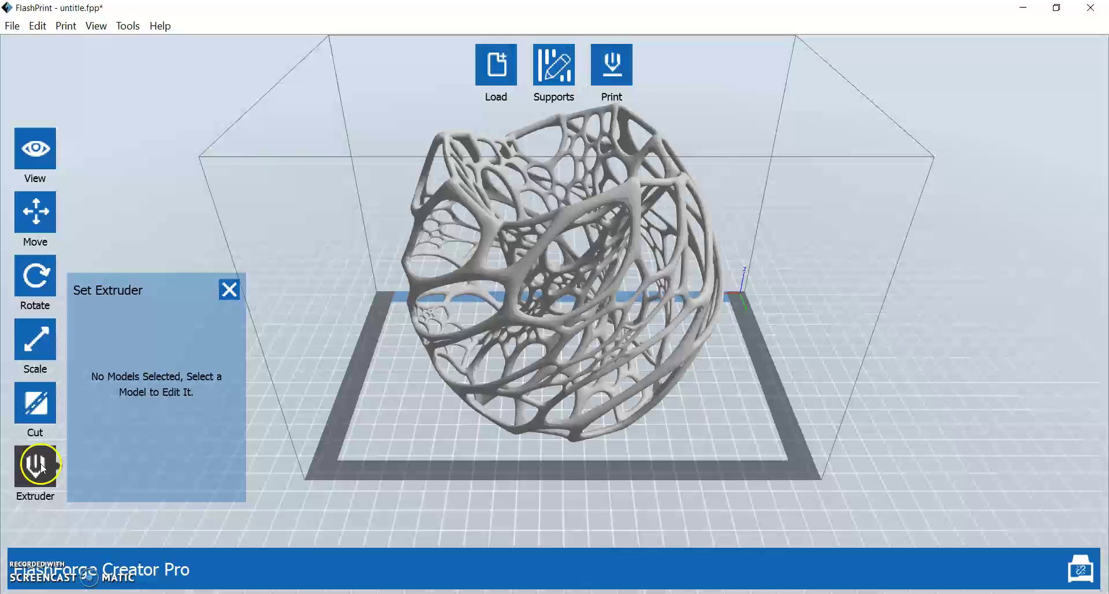
pyautogui.click(543, 238)
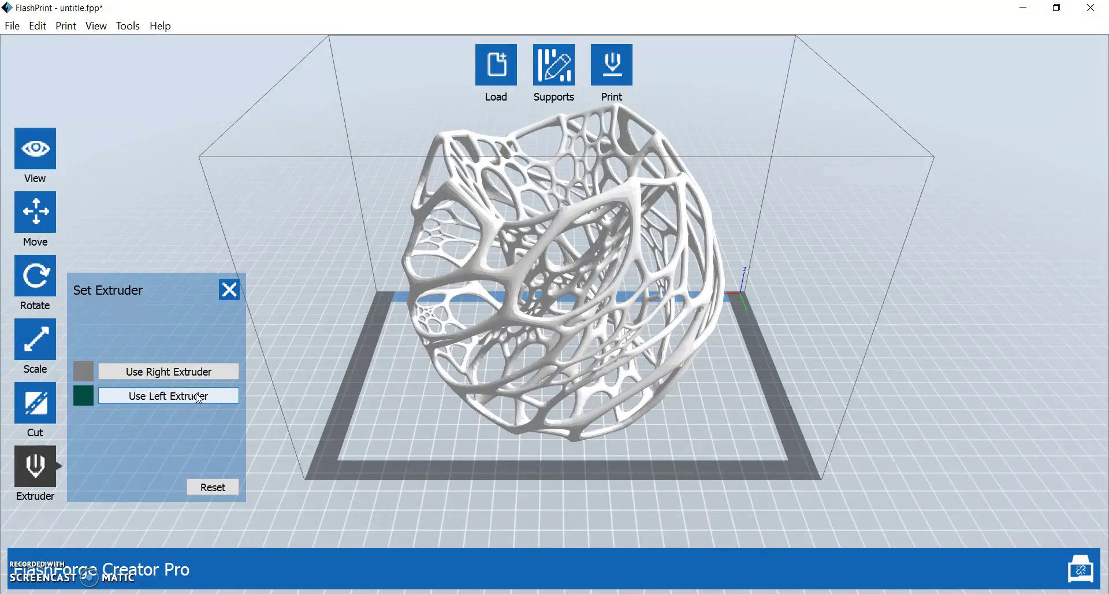
pyautogui.click(203, 371)
pyautogui.click(177, 398)
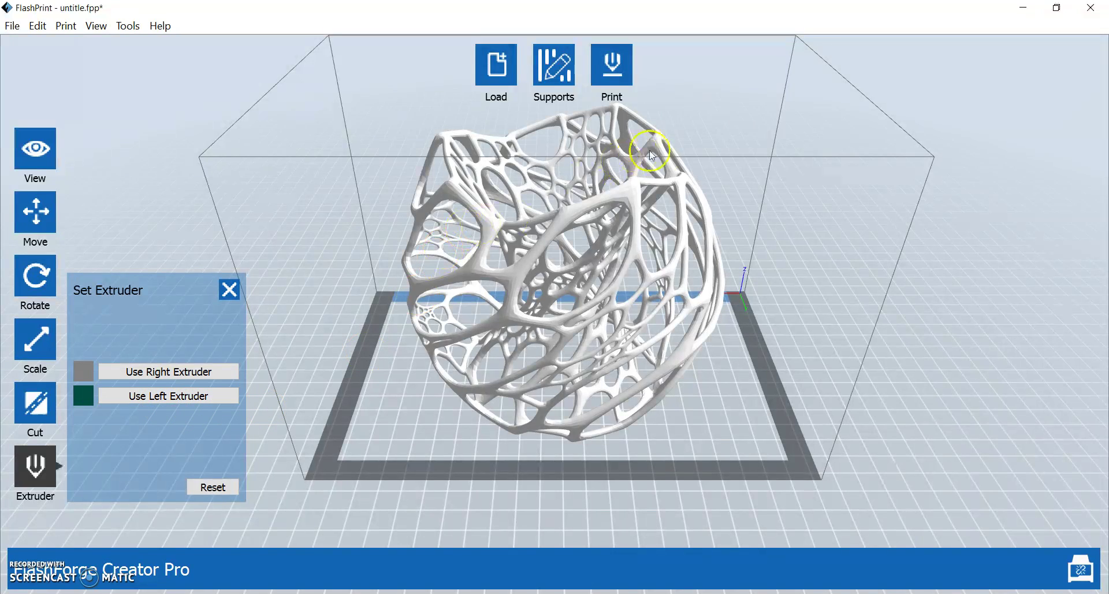
pyautogui.click(160, 401)
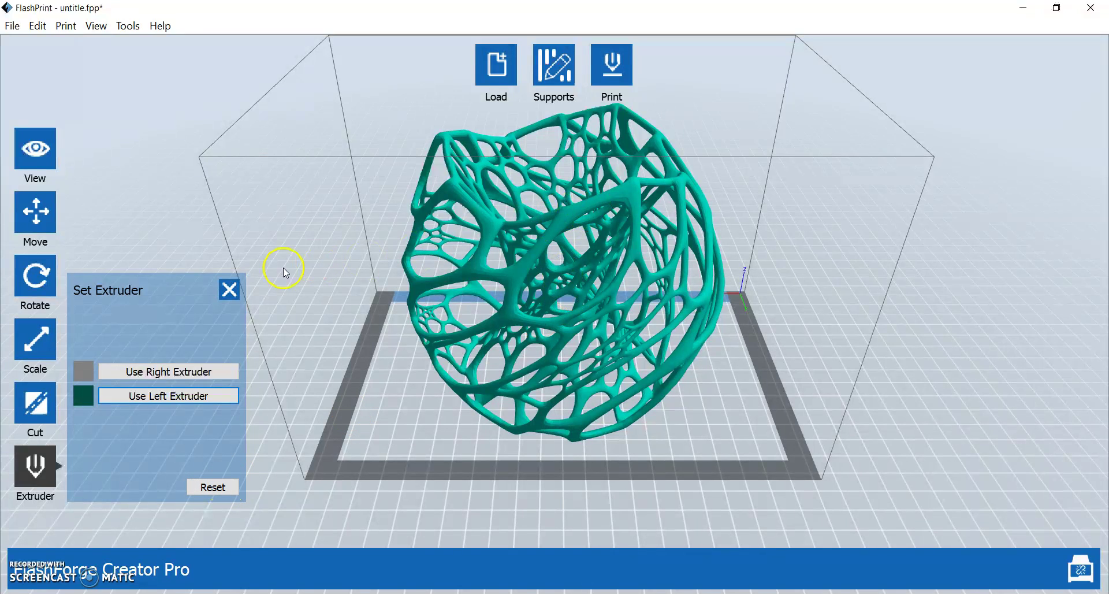
pyautogui.click(229, 290)
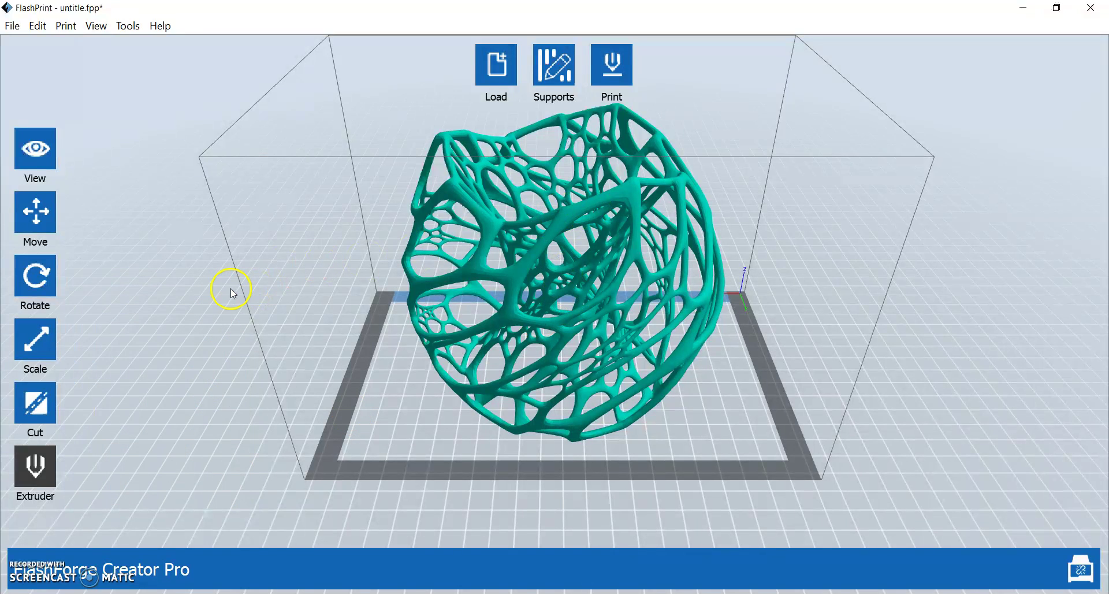
# - Enter support editing and confirm Treelike supports with a 45° overhang threshold
pyautogui.click(560, 81)
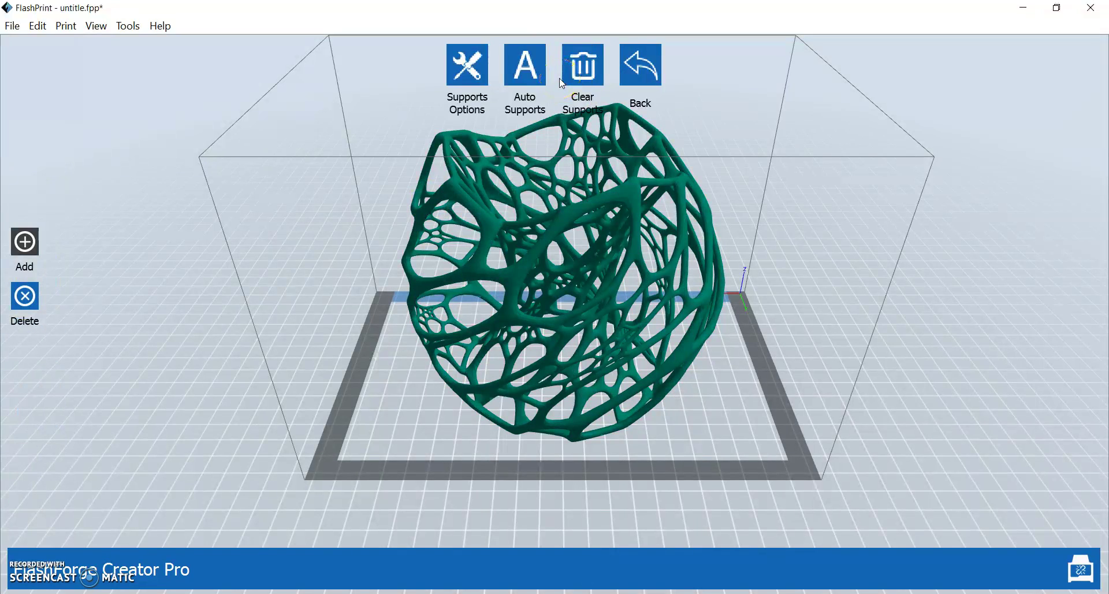
pyautogui.click(476, 80)
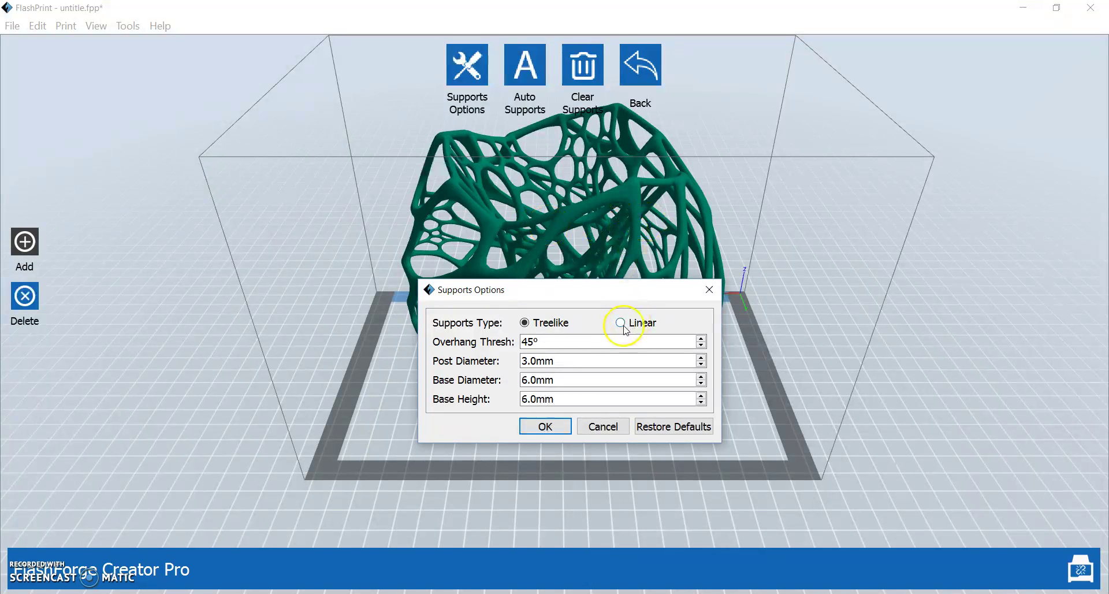
pyautogui.moveTo(626, 330)
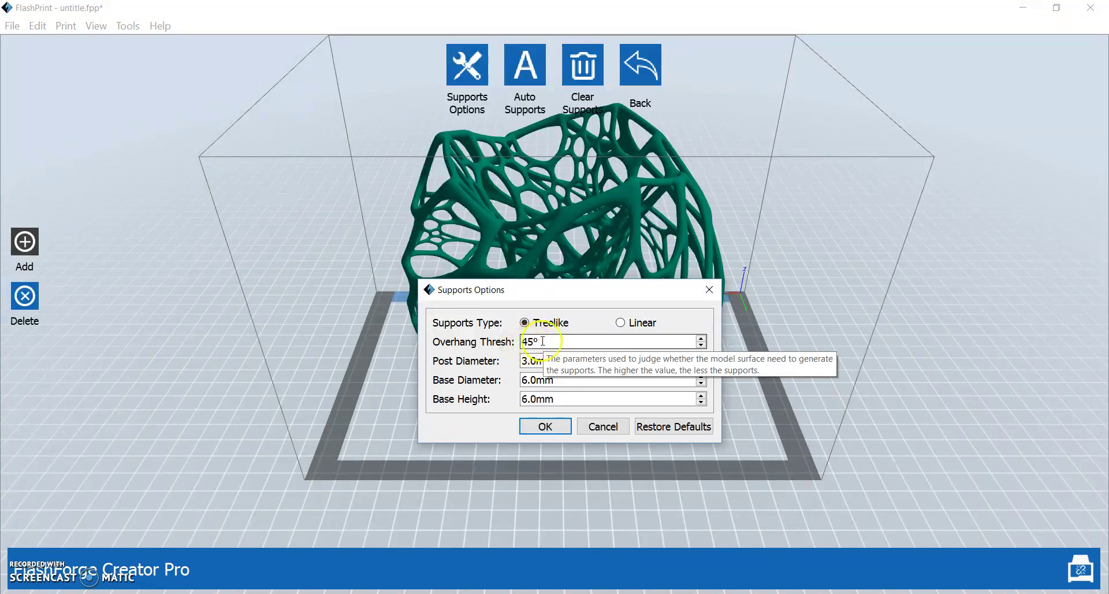
pyautogui.click(545, 427)
# - Auto-generate treelike supports under the lattice sphere, dismiss the notice, and exit support editing
pyautogui.click(526, 74)
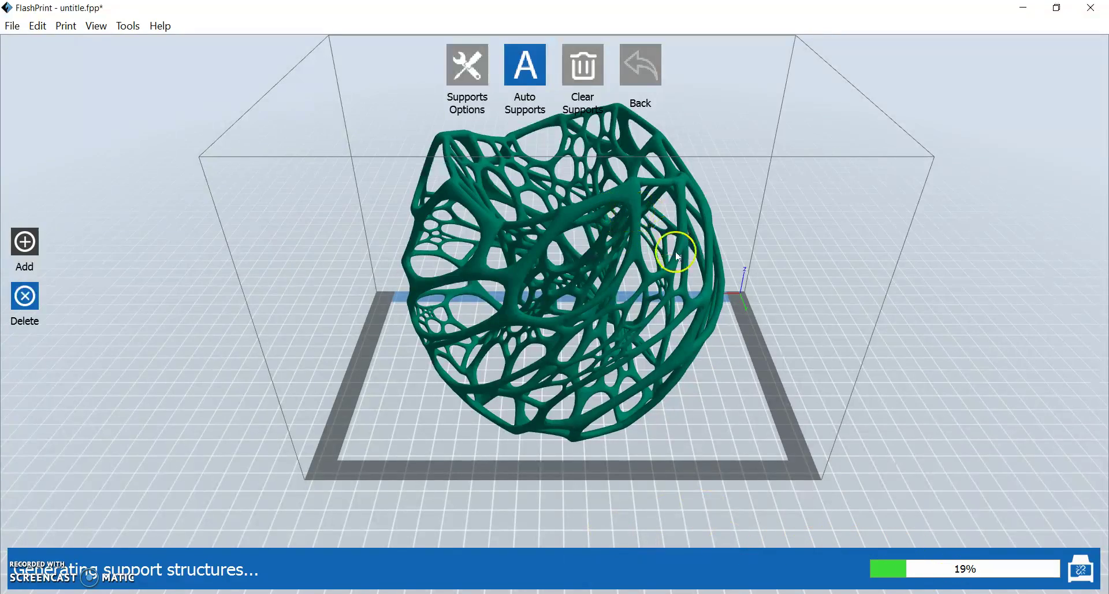
pyautogui.moveTo(755, 191); pyautogui.dragTo(663, 412, button='right')
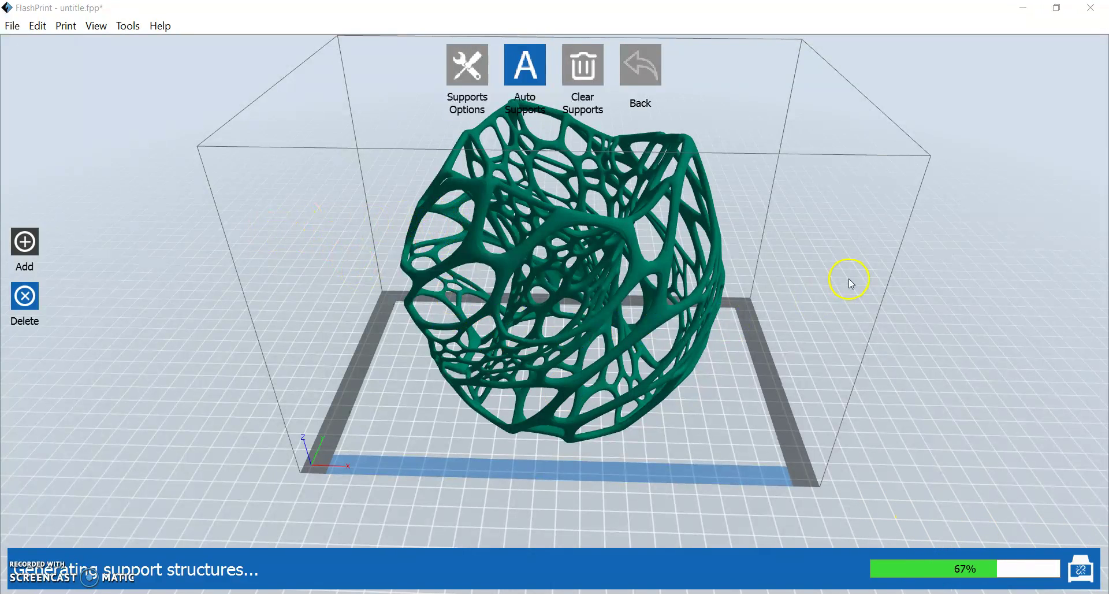
pyautogui.click(635, 322)
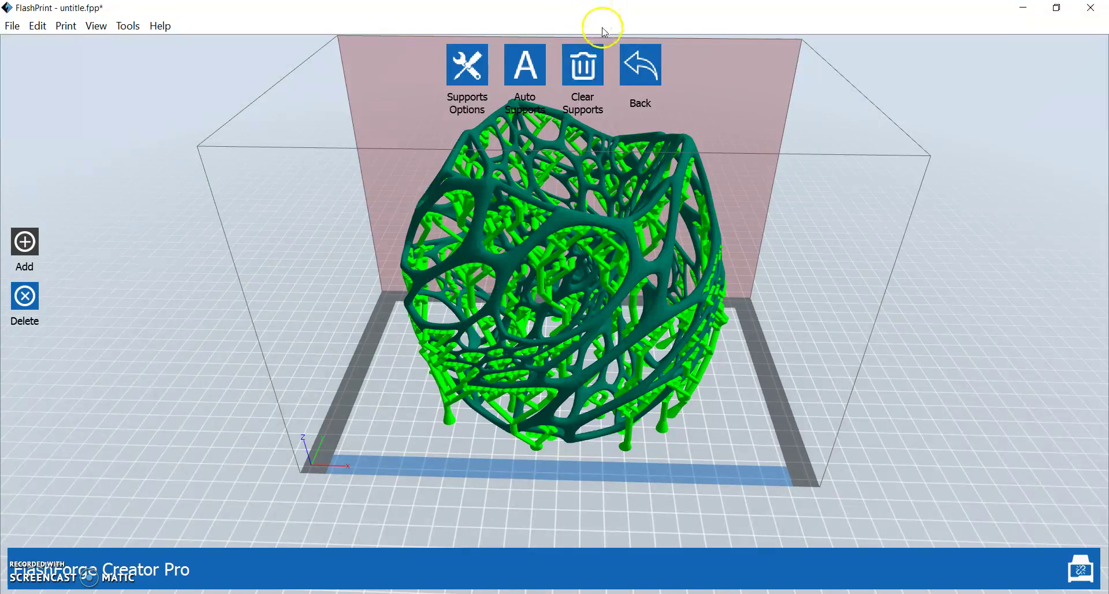
pyautogui.click(644, 75)
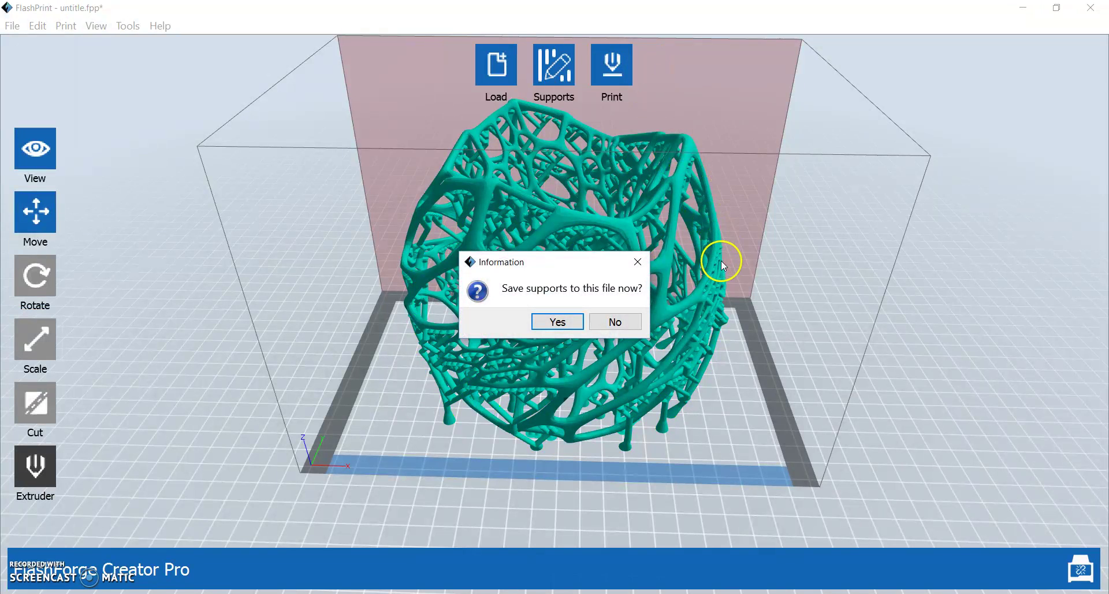
# - Decline saving supports, then arrange the sphere on the build plate with Edit > Auto Layout All
pyautogui.click(615, 321)
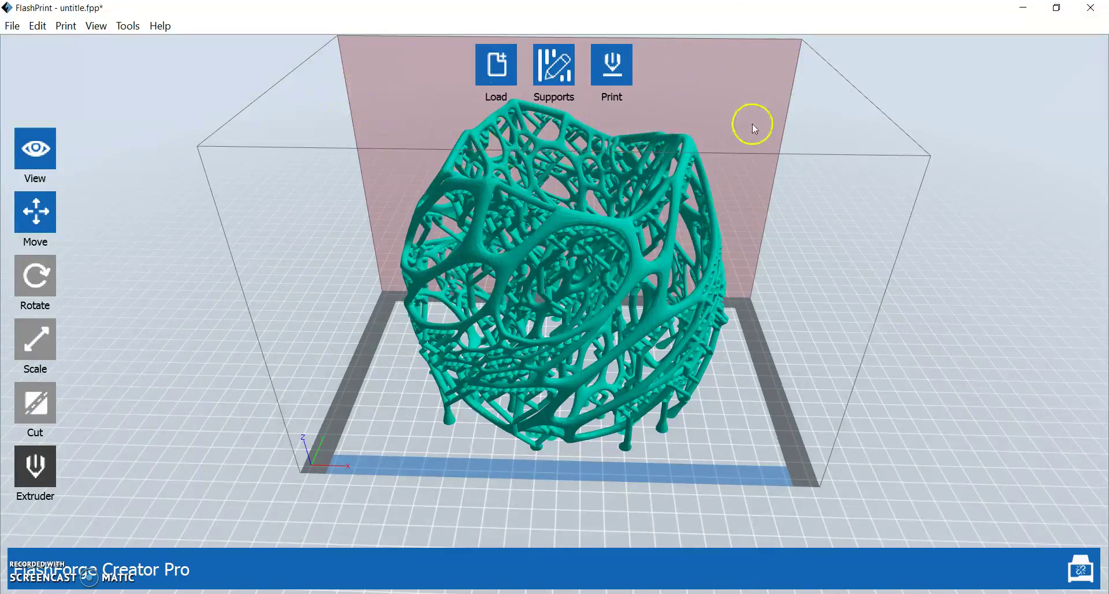
pyautogui.moveTo(753, 127); pyautogui.dragTo(731, 134)
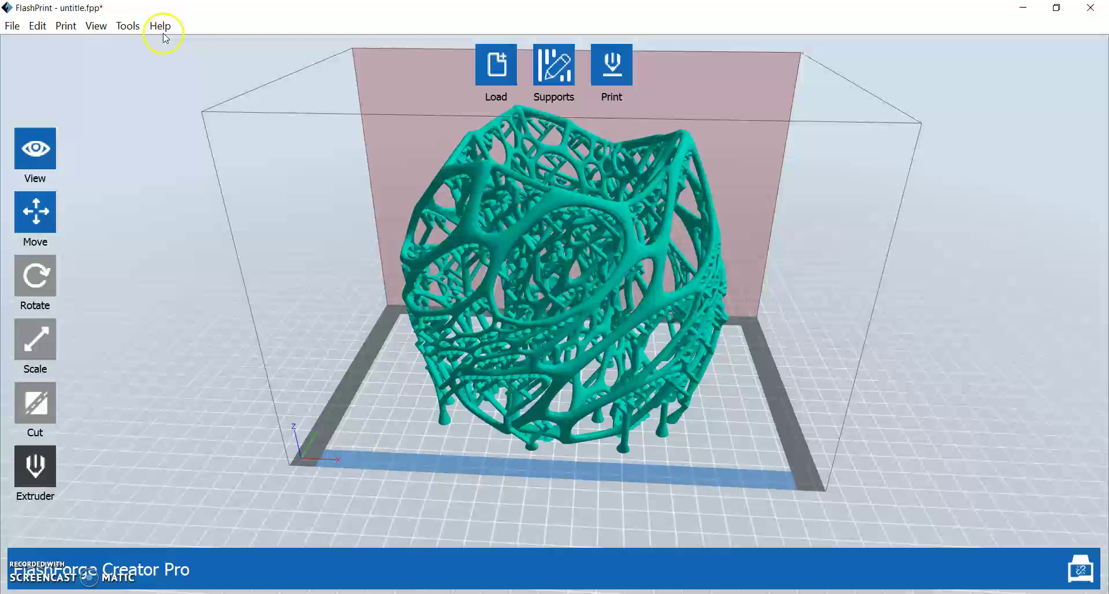
pyautogui.click(38, 26)
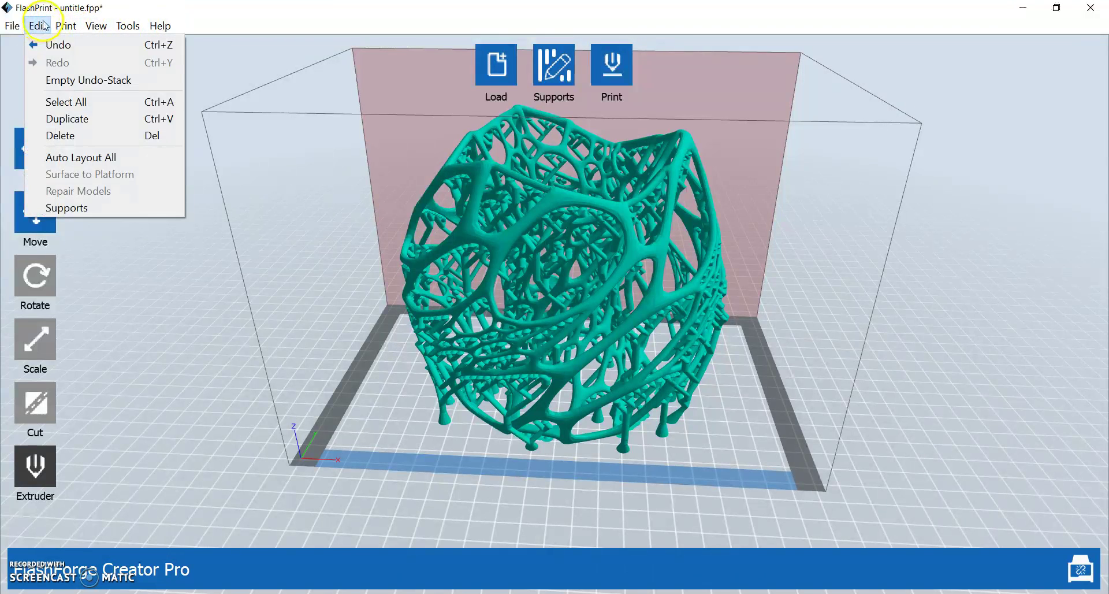
pyautogui.click(83, 157)
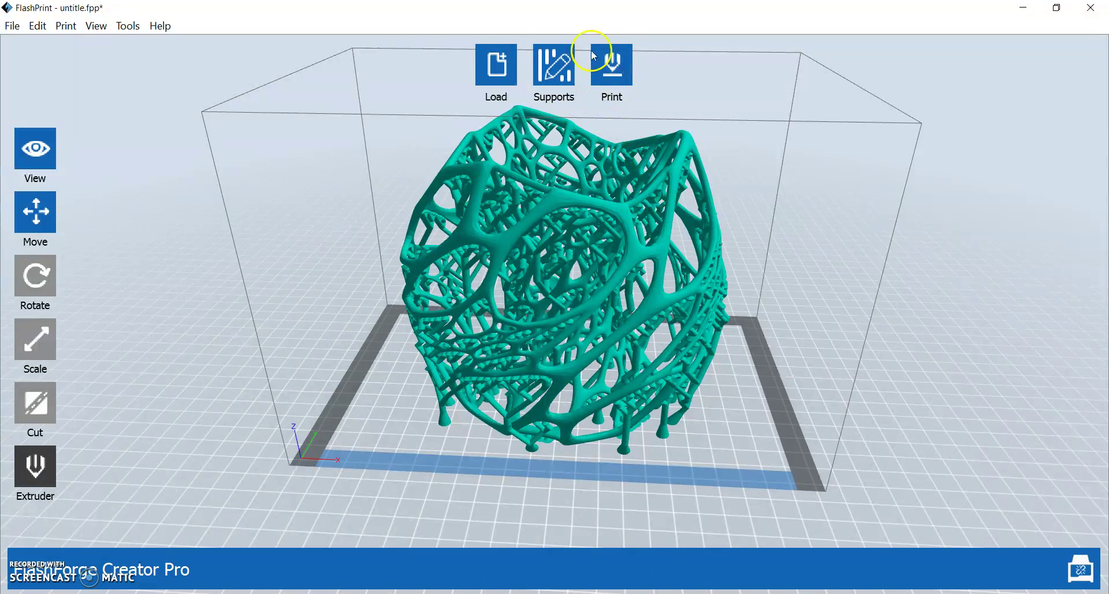
# - Bring up the print settings and keep the raft on the Left Extruder
pyautogui.click(629, 74)
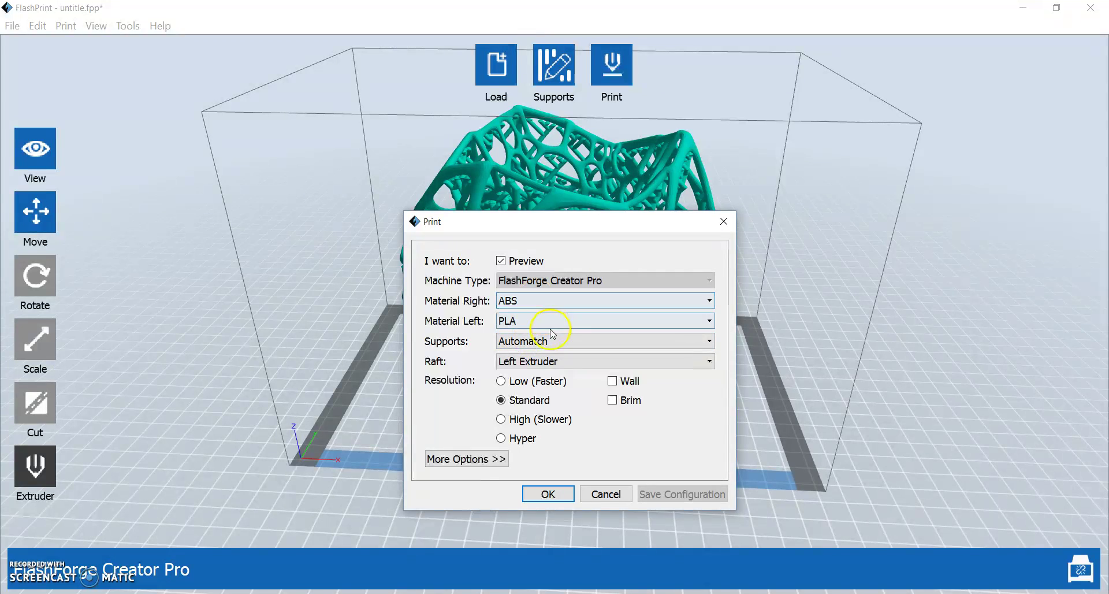
pyautogui.click(554, 363)
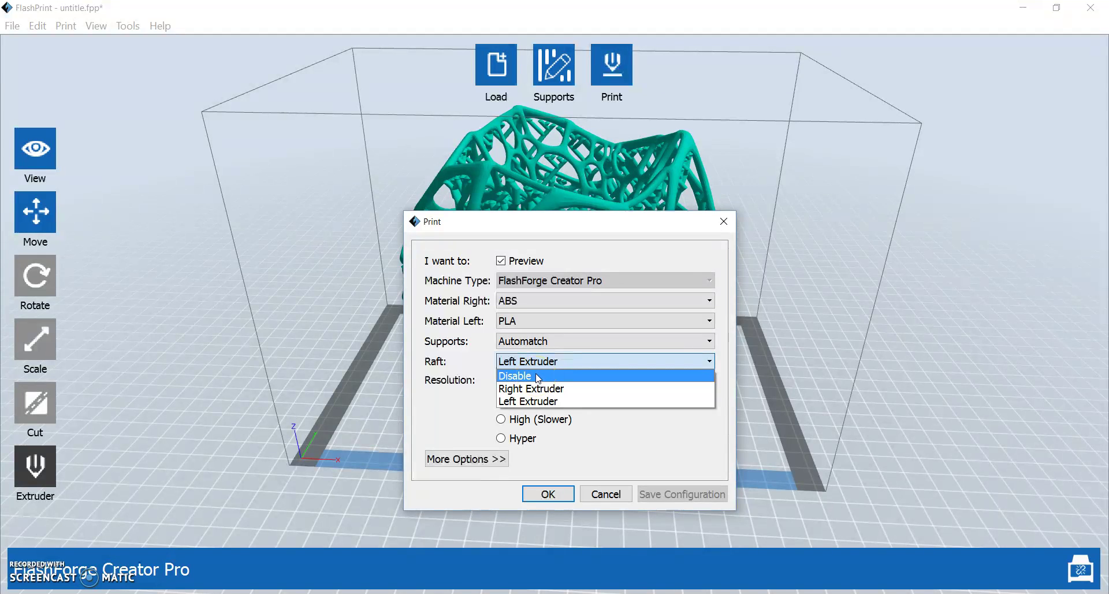
pyautogui.click(546, 380)
pyautogui.click(549, 390)
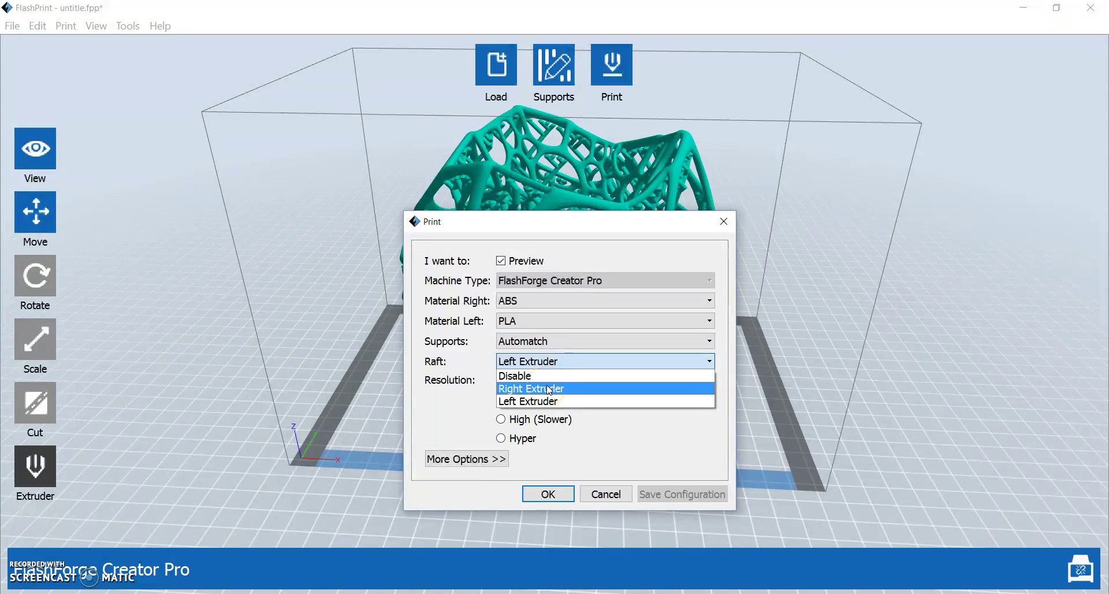
pyautogui.click(552, 402)
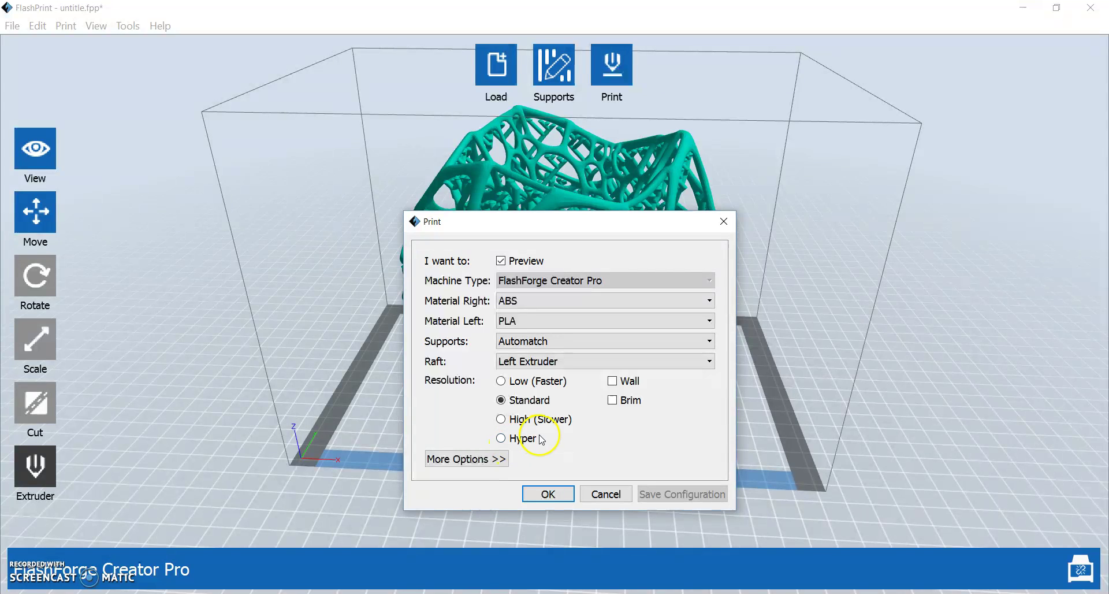
# - Compare the resolution options and settle on Low (Faster)
pyautogui.click(501, 382)
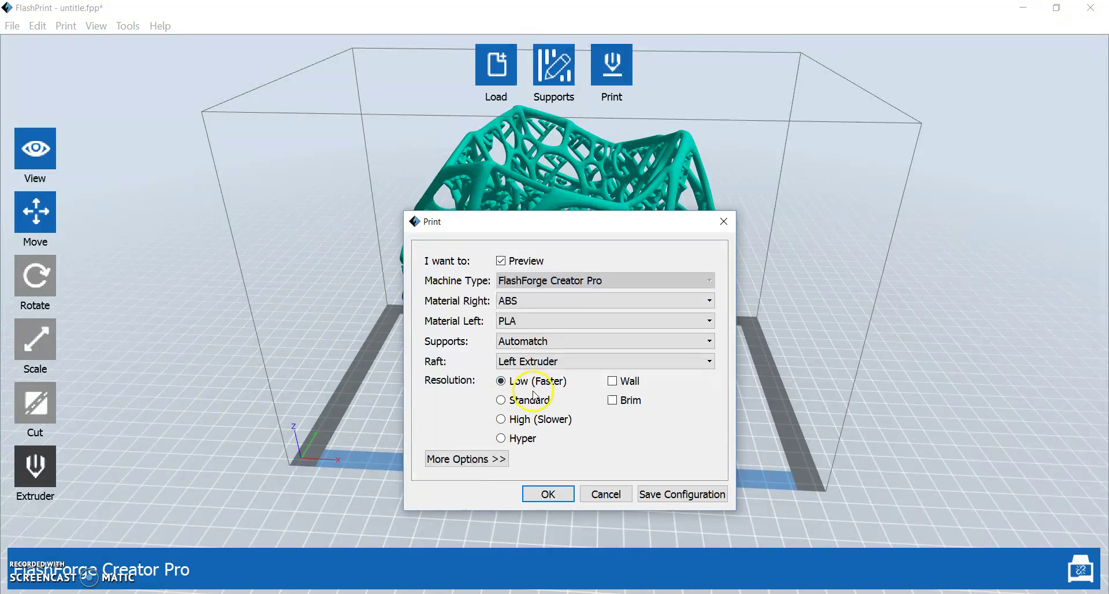
pyautogui.click(504, 400)
pyautogui.click(502, 420)
pyautogui.click(501, 437)
pyautogui.click(502, 382)
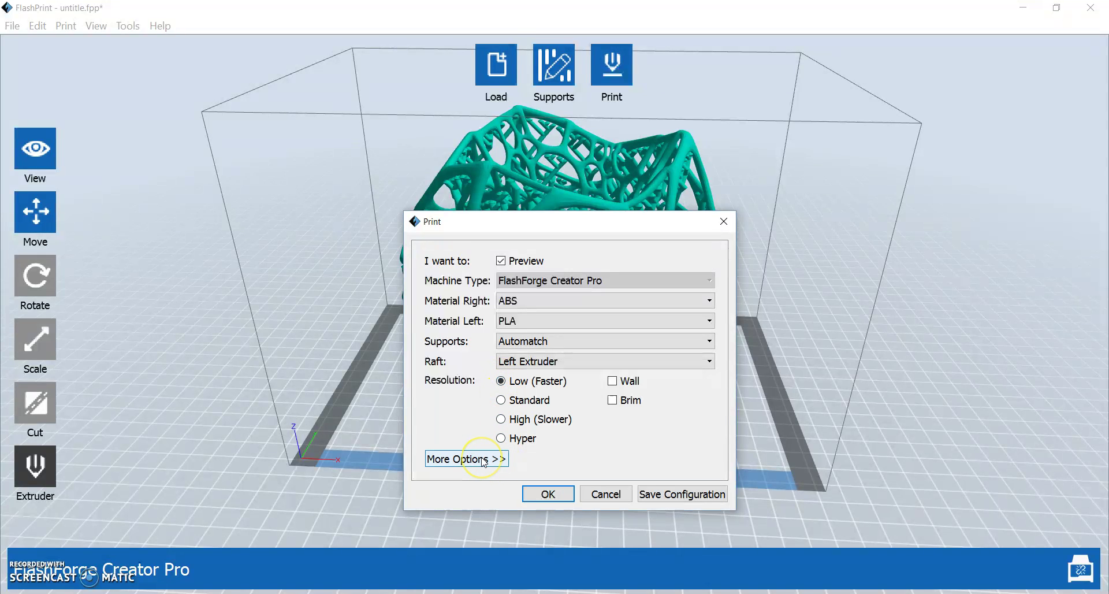
# - Show the detailed options and set Standard resolution: 0.18mm layers, 0.27mm first layer
pyautogui.click(484, 460)
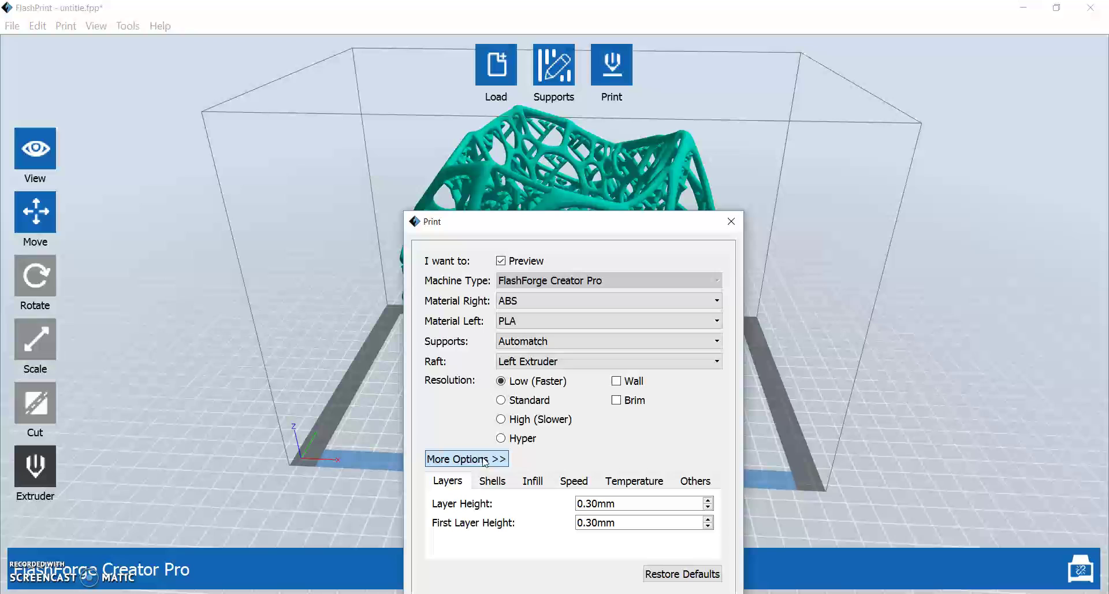
pyautogui.moveTo(597, 227); pyautogui.dragTo(624, 118)
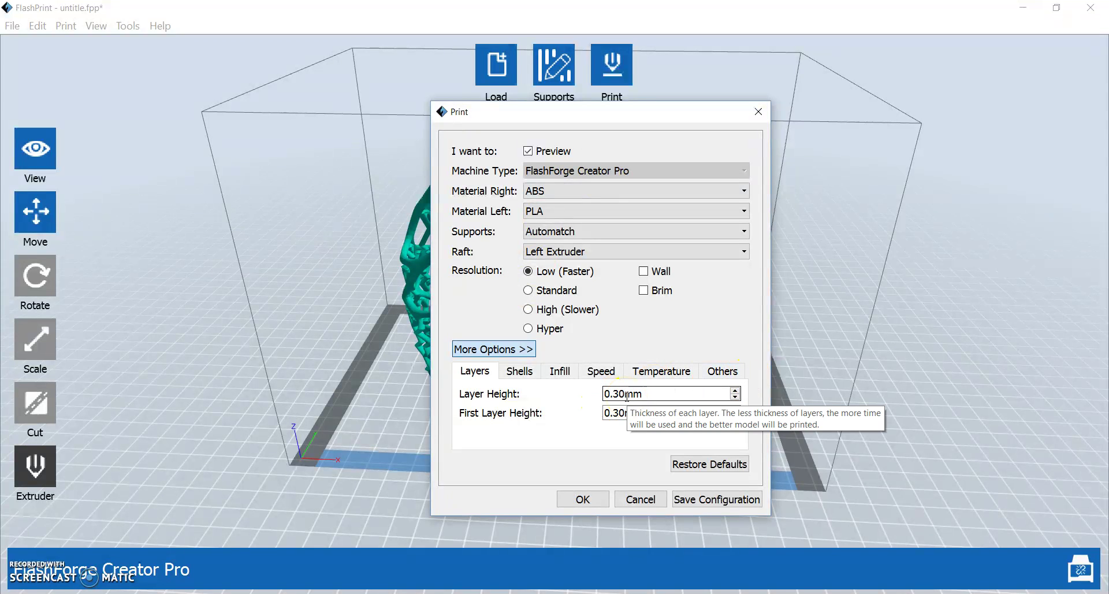
pyautogui.click(527, 328)
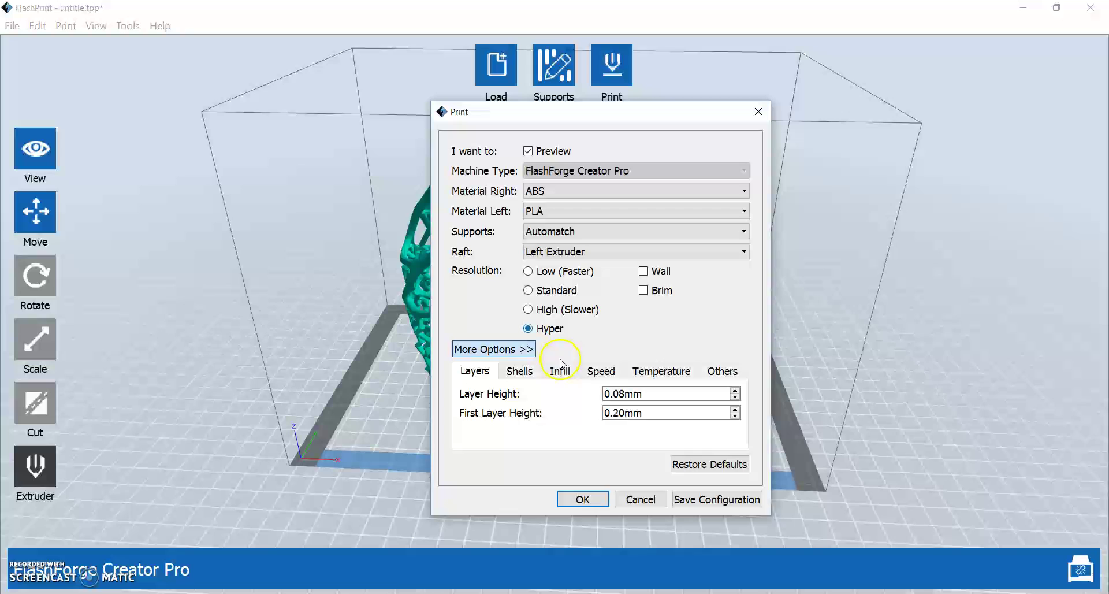
pyautogui.click(528, 310)
pyautogui.click(528, 291)
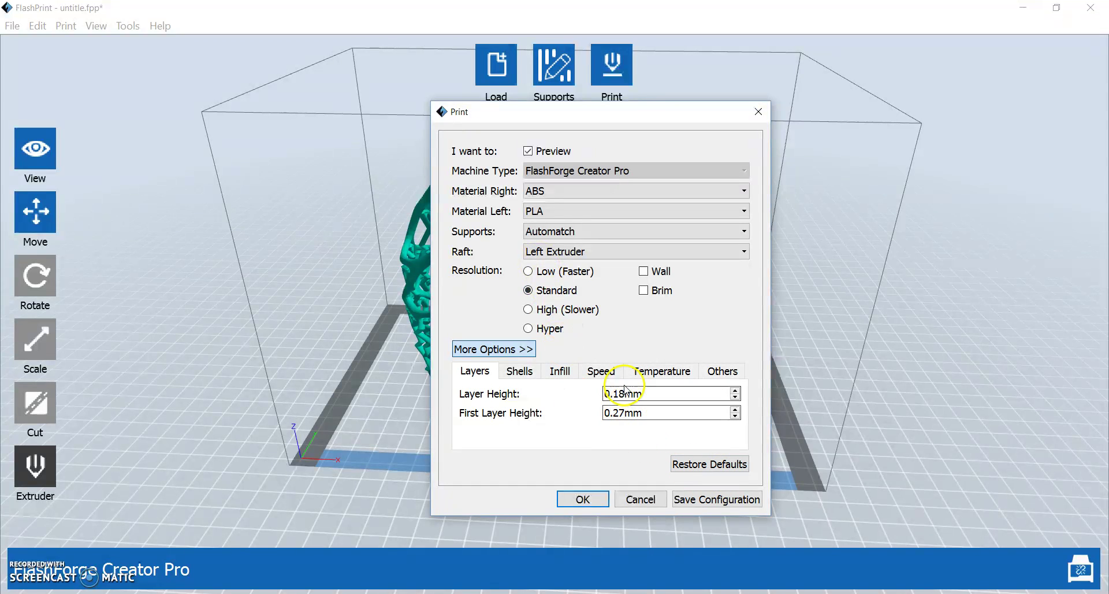
pyautogui.moveTo(616, 416)
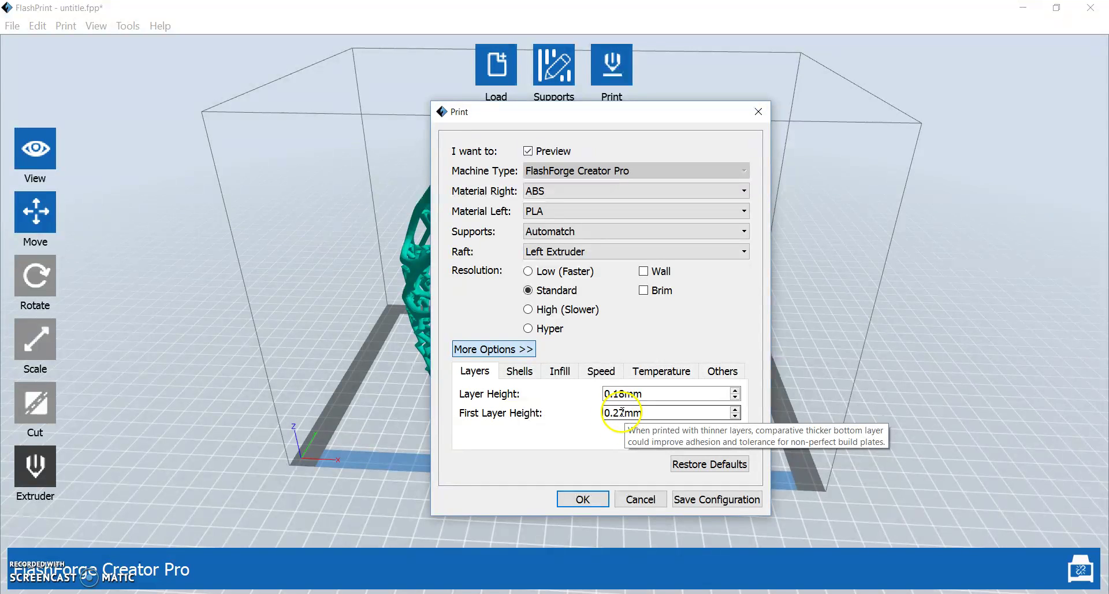
pyautogui.moveTo(620, 398)
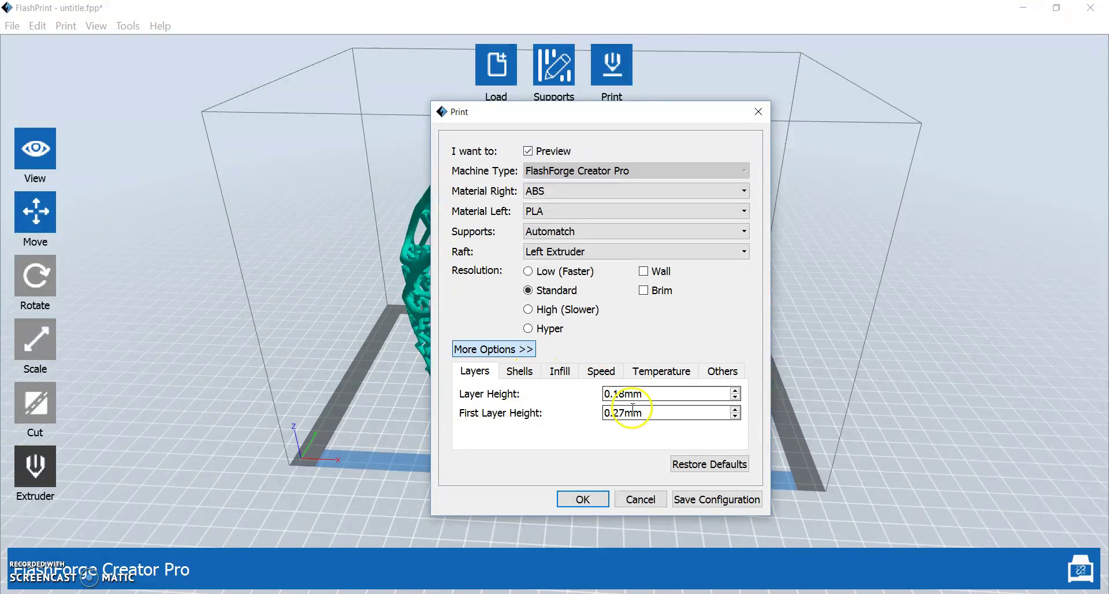
# - Show the shell settings and try 2 for Top and Bottom Solid Layers
pyautogui.click(519, 375)
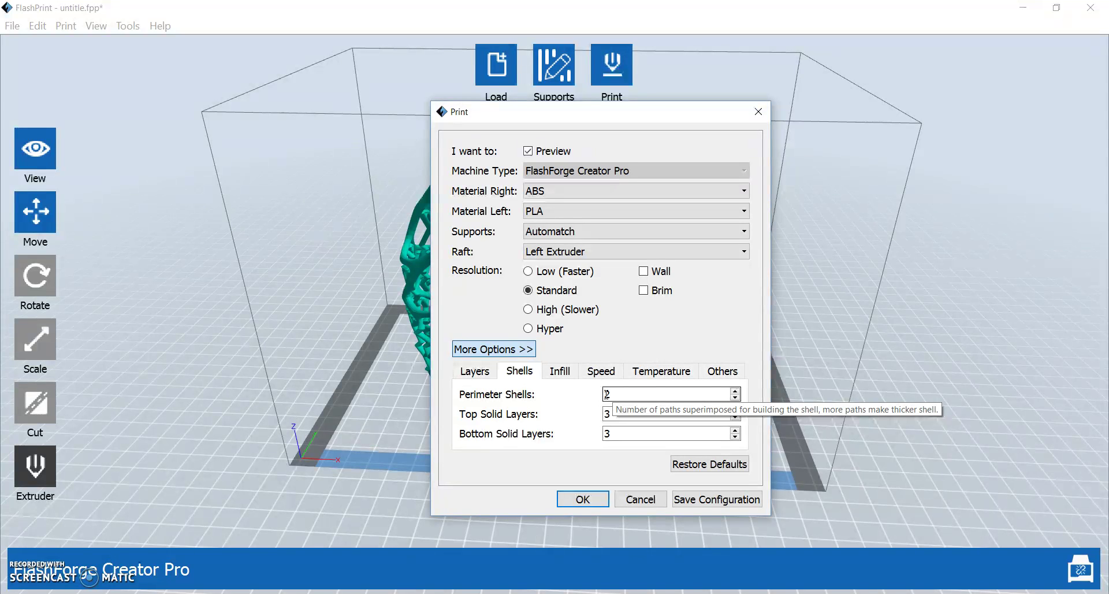
pyautogui.click(607, 414)
pyautogui.click(610, 434)
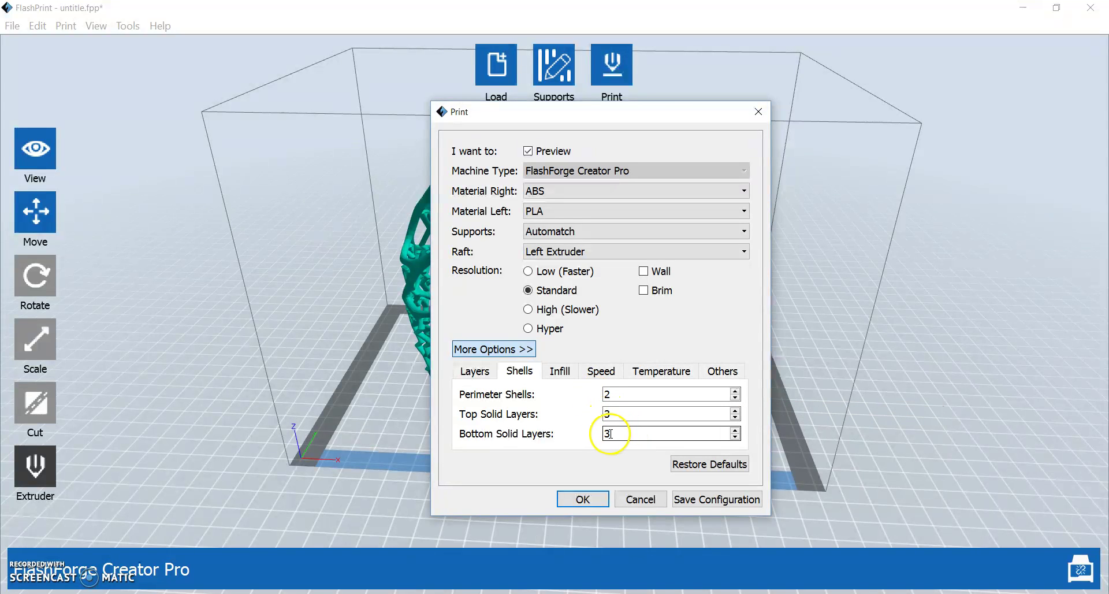
pyautogui.click(613, 392)
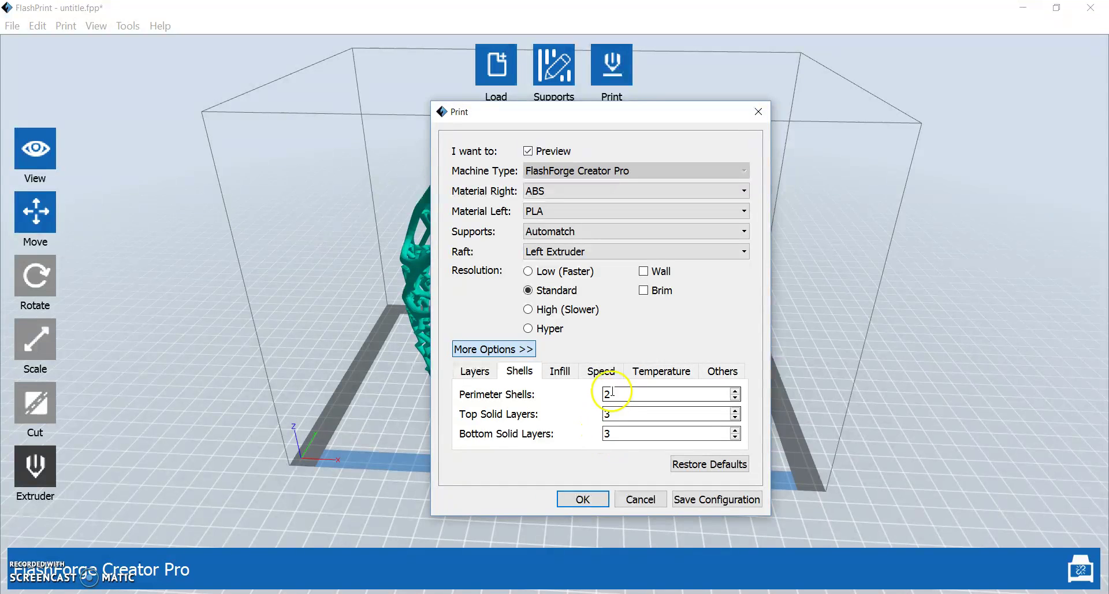
pyautogui.click(612, 413)
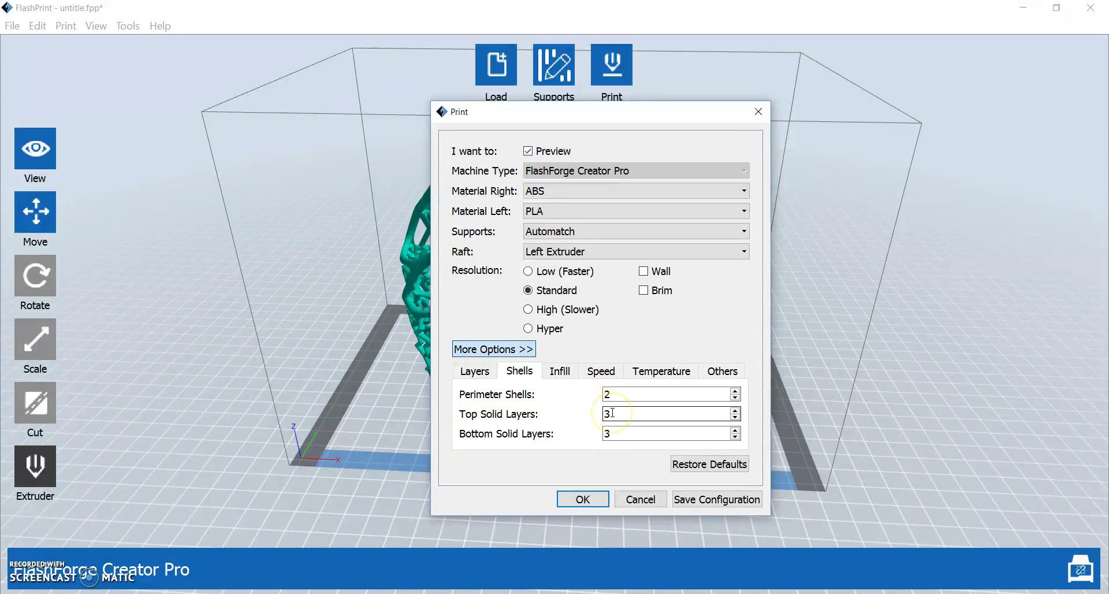
pyautogui.press('BackSpace')
pyautogui.write('2')
pyautogui.click(621, 433)
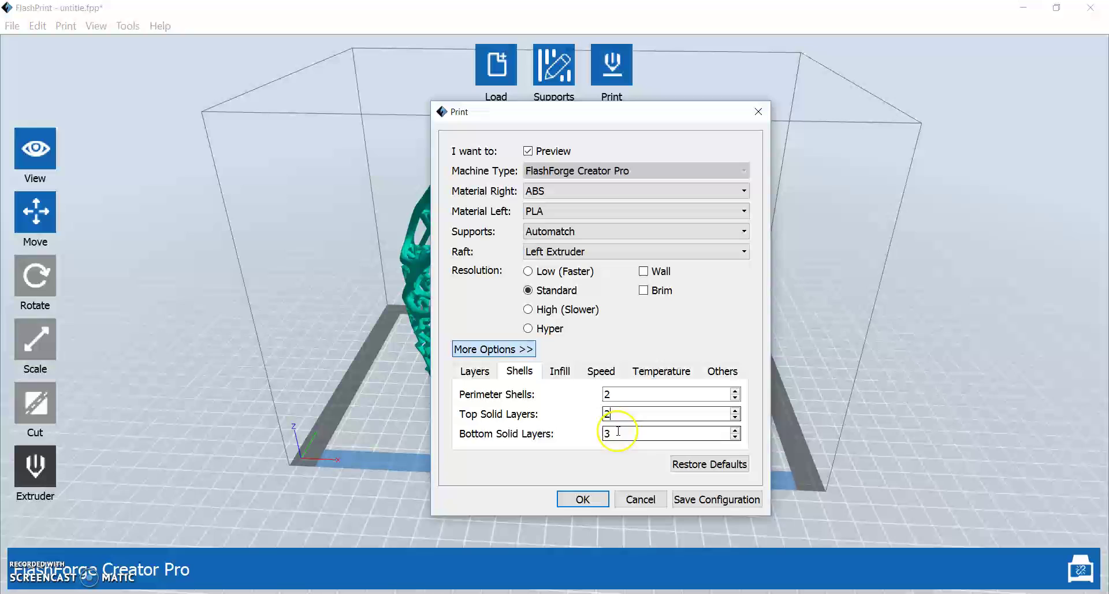
pyautogui.press('BackSpace')
pyautogui.write('2')
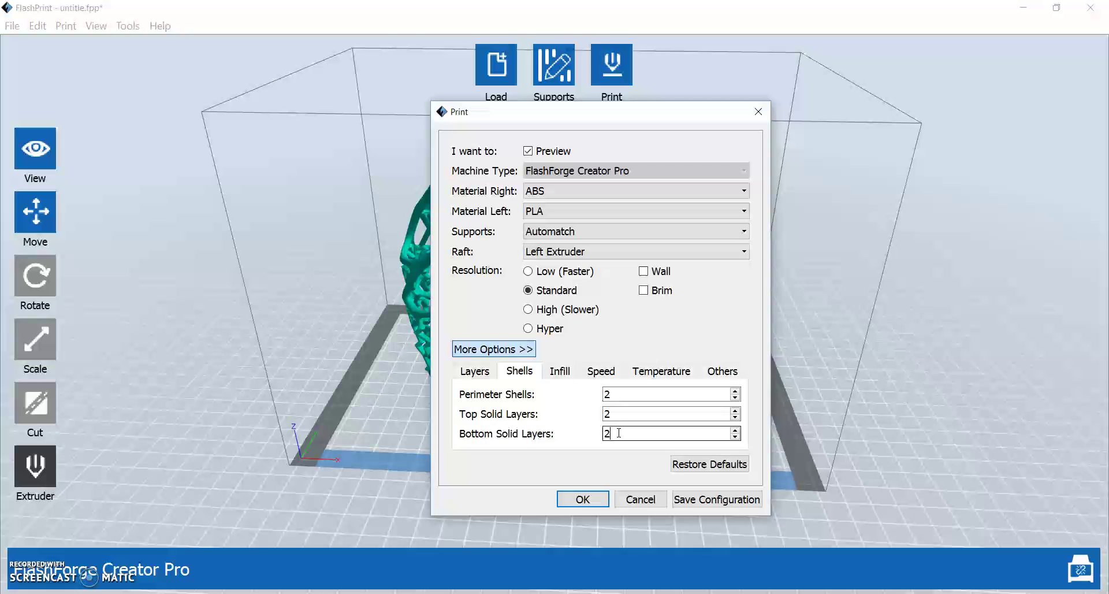
# - Set Top Solid Layers and Perimeter Shells to 6, clearing Bottom Solid Layers
pyautogui.scroll(3, 619, 433)
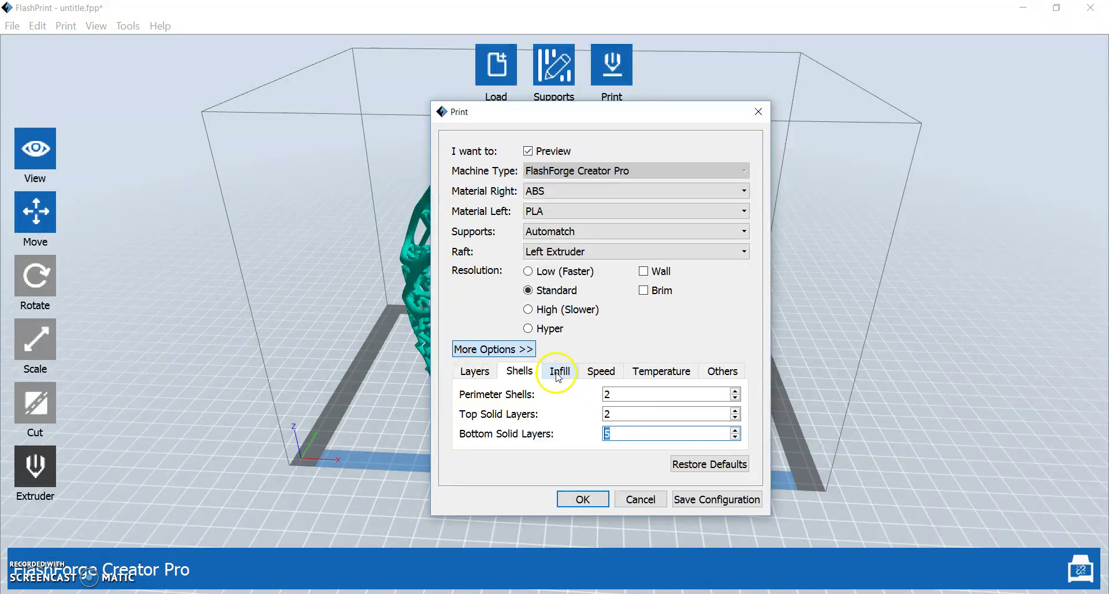
pyautogui.click(604, 414)
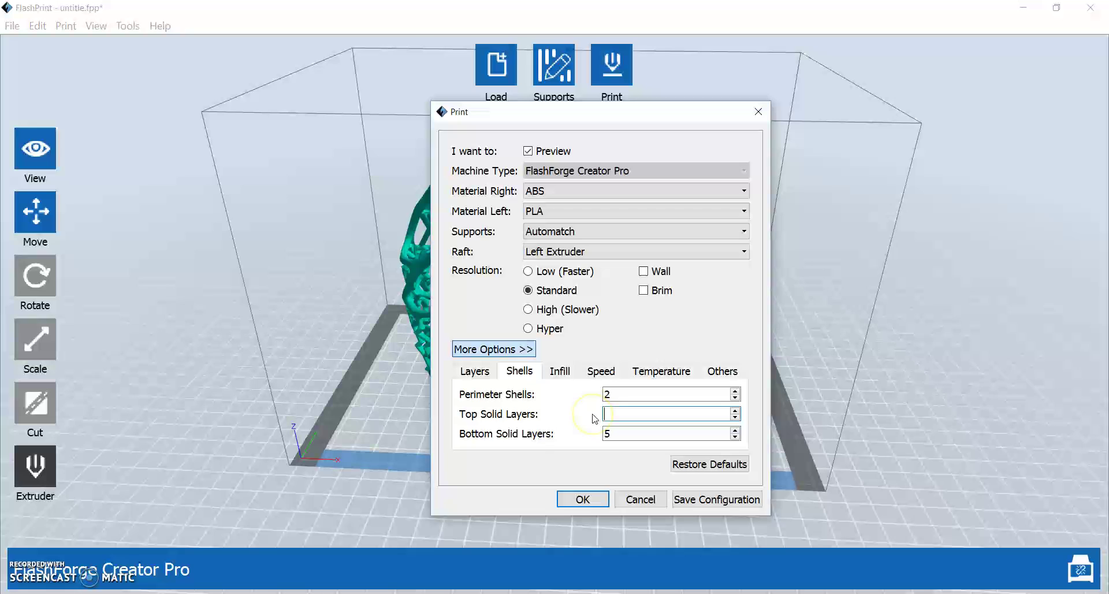
pyautogui.write('6')
pyautogui.click(603, 395)
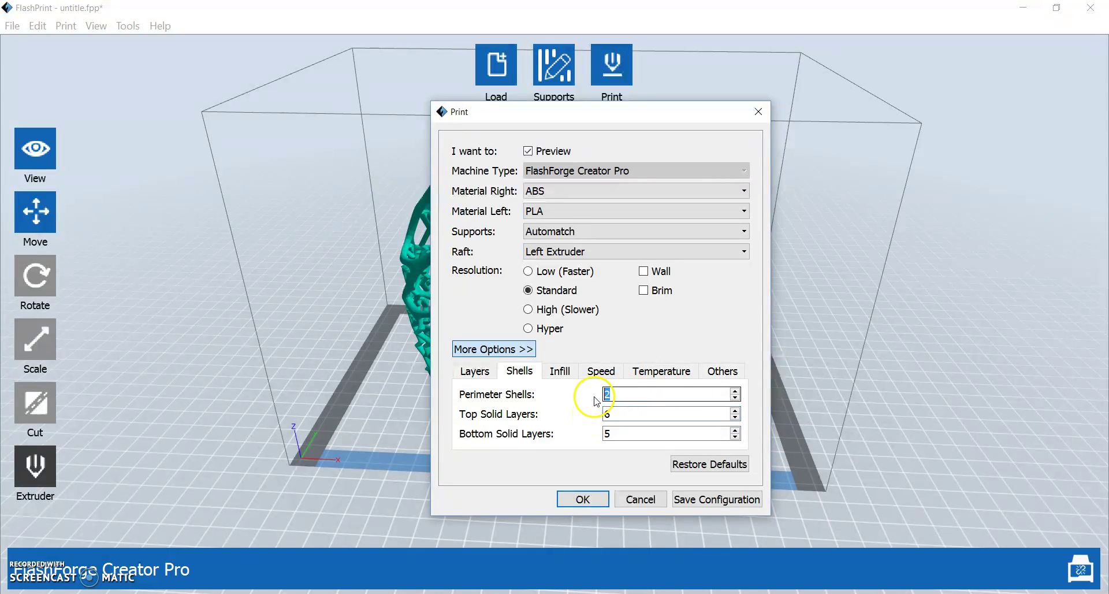
pyautogui.write('6')
pyautogui.click(641, 434)
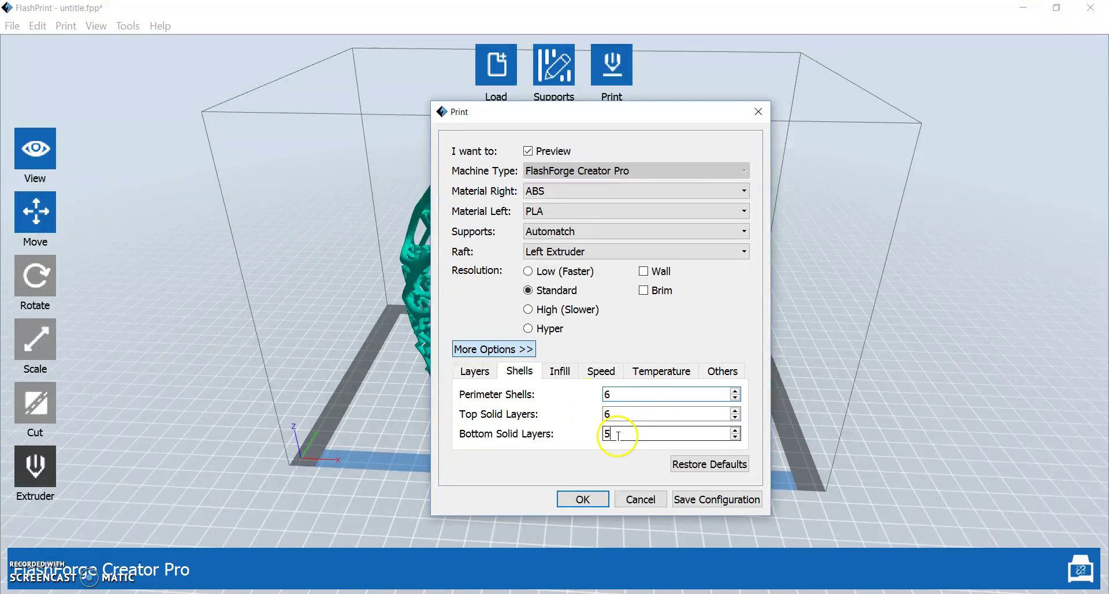
pyautogui.press('BackSpace')
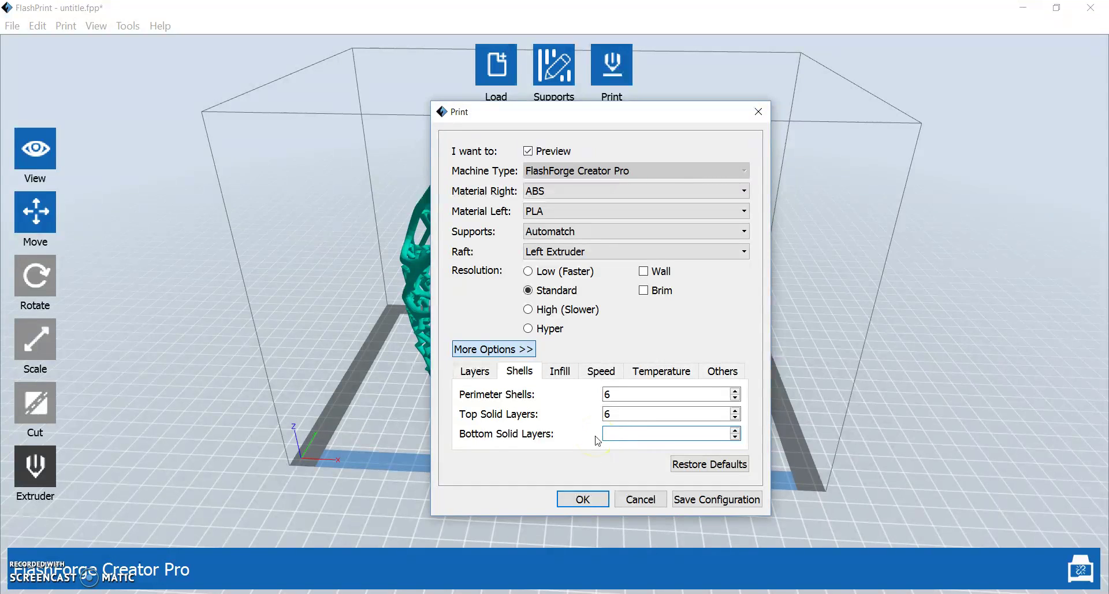
# - Enter 6 for Bottom Solid Layers, then try 0% Fill Density and restore 15%
pyautogui.write('6')
pyautogui.click(562, 372)
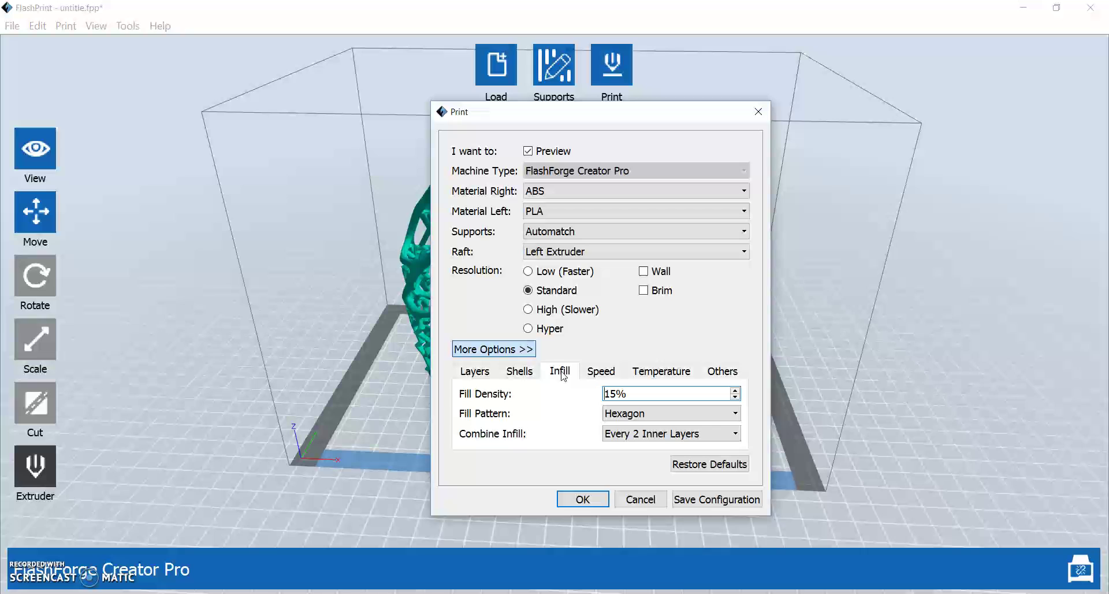
pyautogui.click(611, 394)
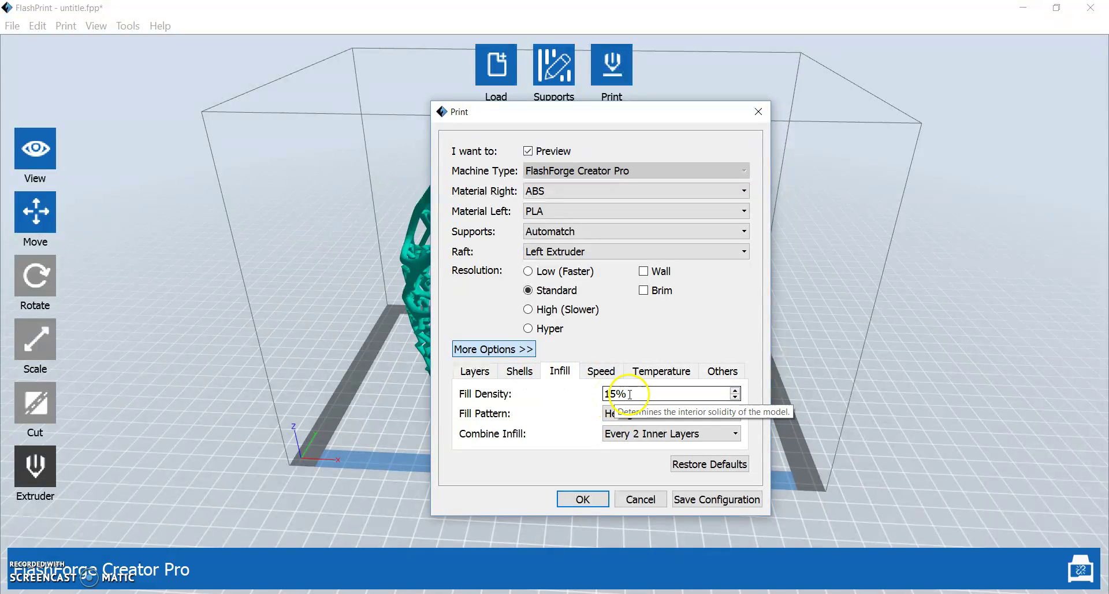
pyautogui.moveTo(630, 394); pyautogui.dragTo(537, 387)
pyautogui.write('0')
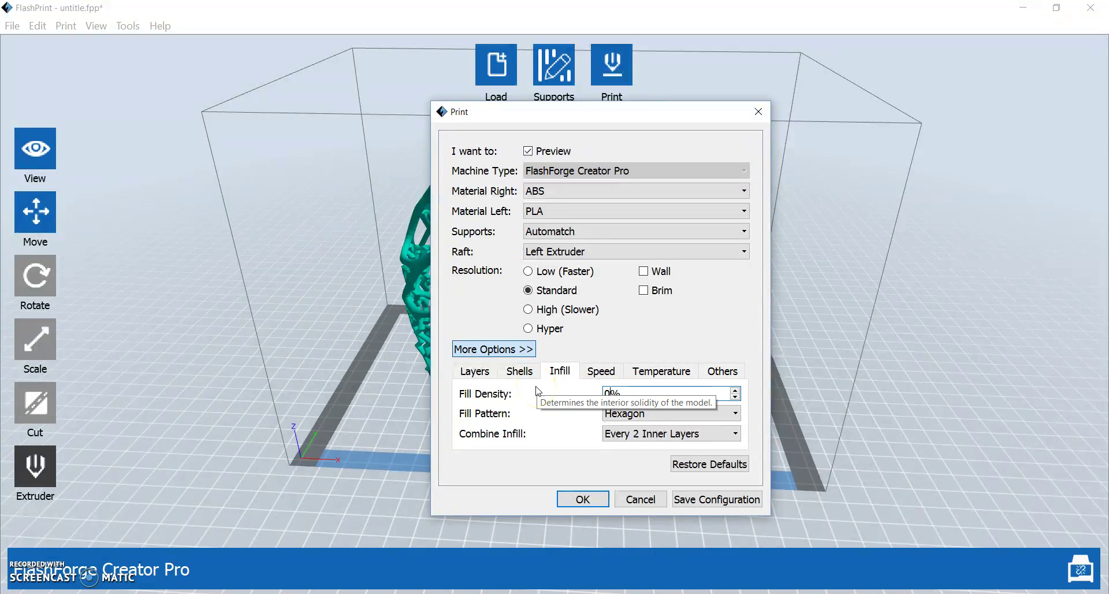
pyautogui.press('BackSpace')
pyautogui.write('15')
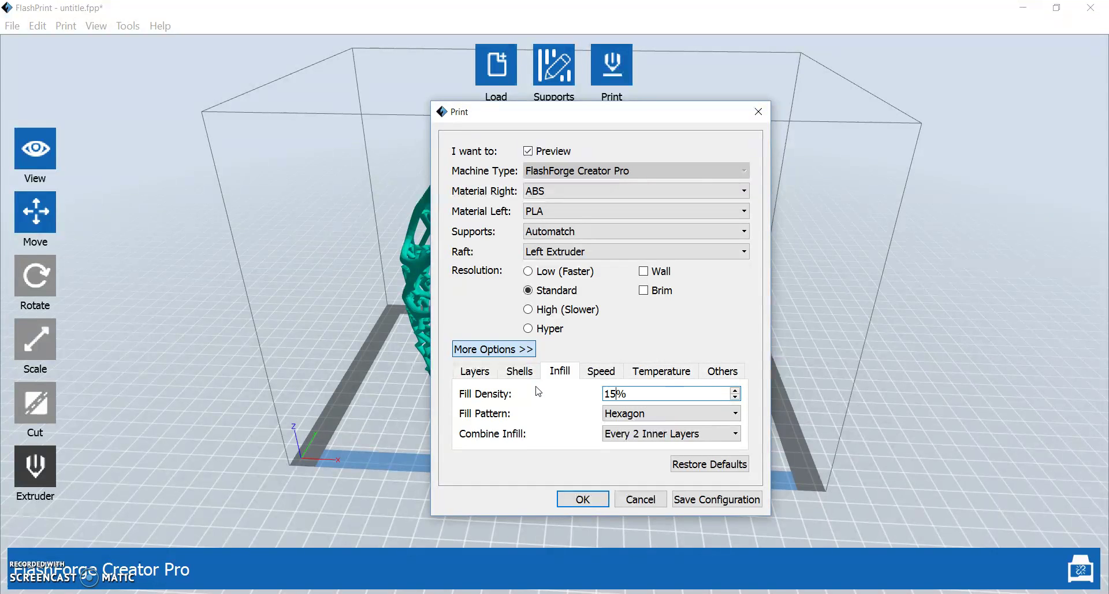
pyautogui.click(599, 375)
# - Try the Line fill pattern, then switch back to Hexagon
pyautogui.click(617, 393)
pyautogui.click(643, 415)
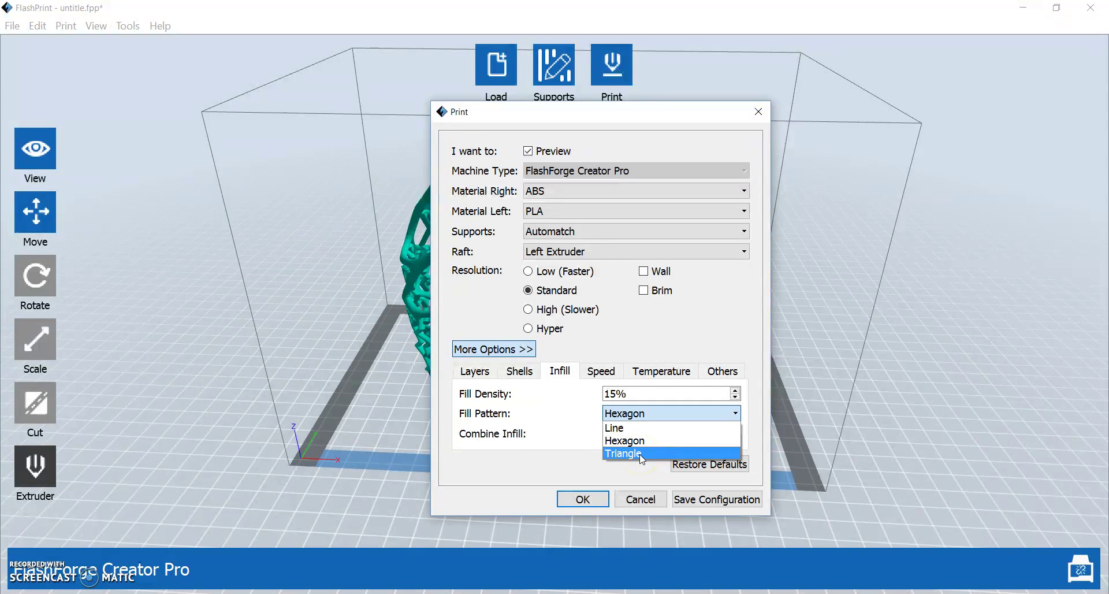
pyautogui.click(622, 456)
pyautogui.click(628, 455)
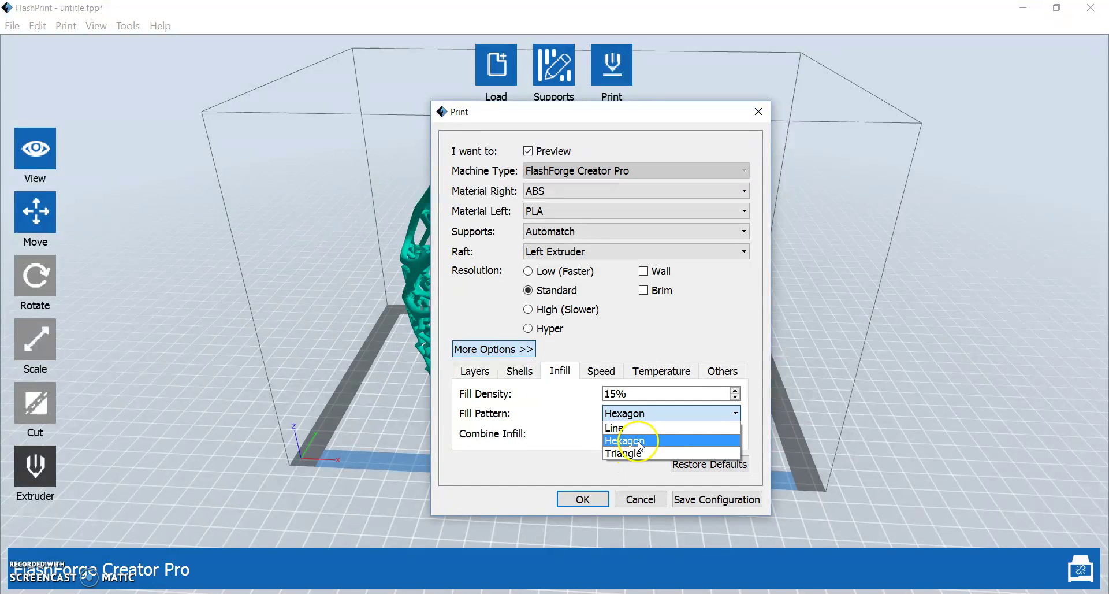
pyautogui.click(639, 443)
pyautogui.click(632, 432)
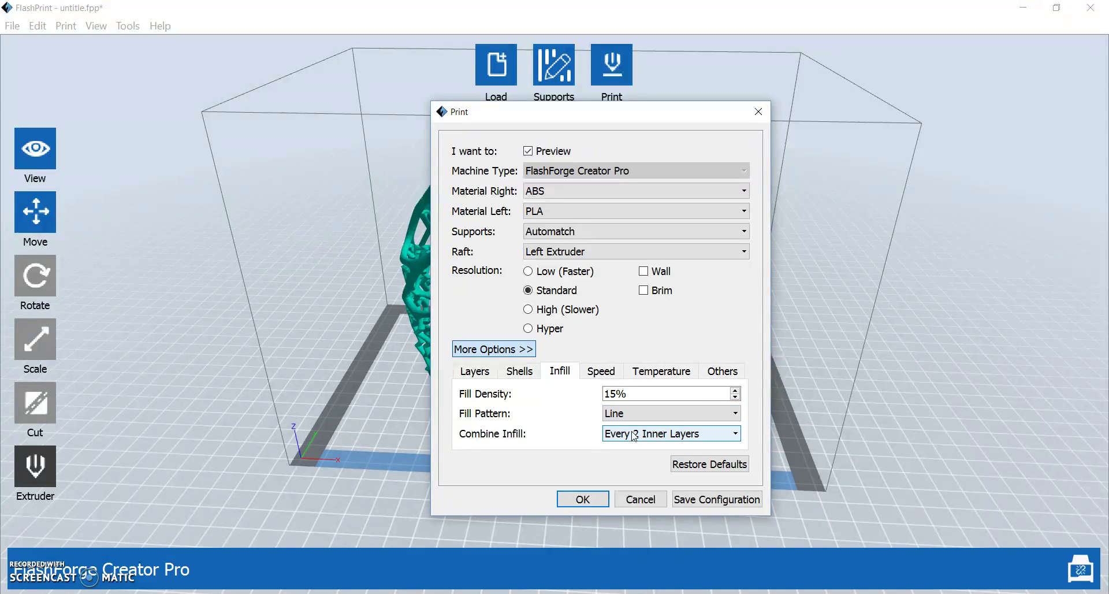
pyautogui.click(714, 414)
pyautogui.click(663, 448)
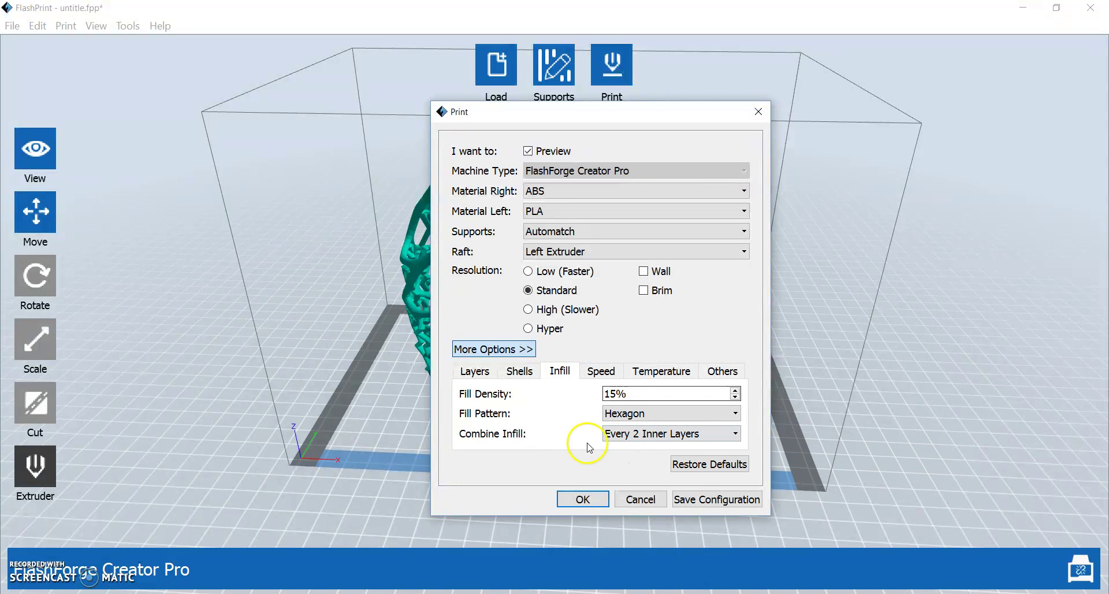
# - Keep Combine Infill at Every 2 Inner Layers
pyautogui.click(626, 438)
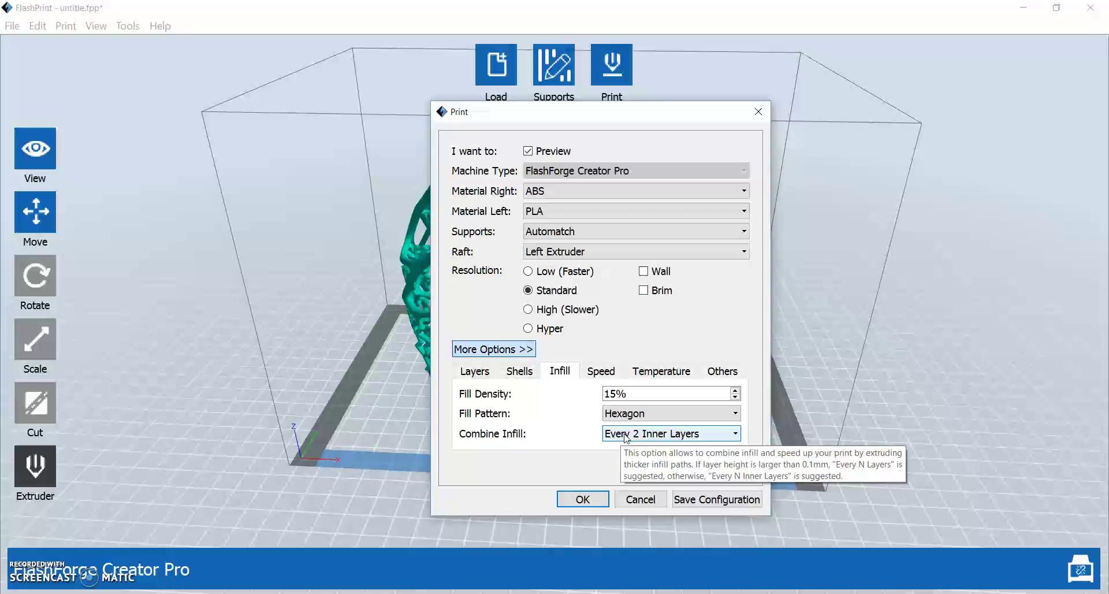
pyautogui.click(667, 439)
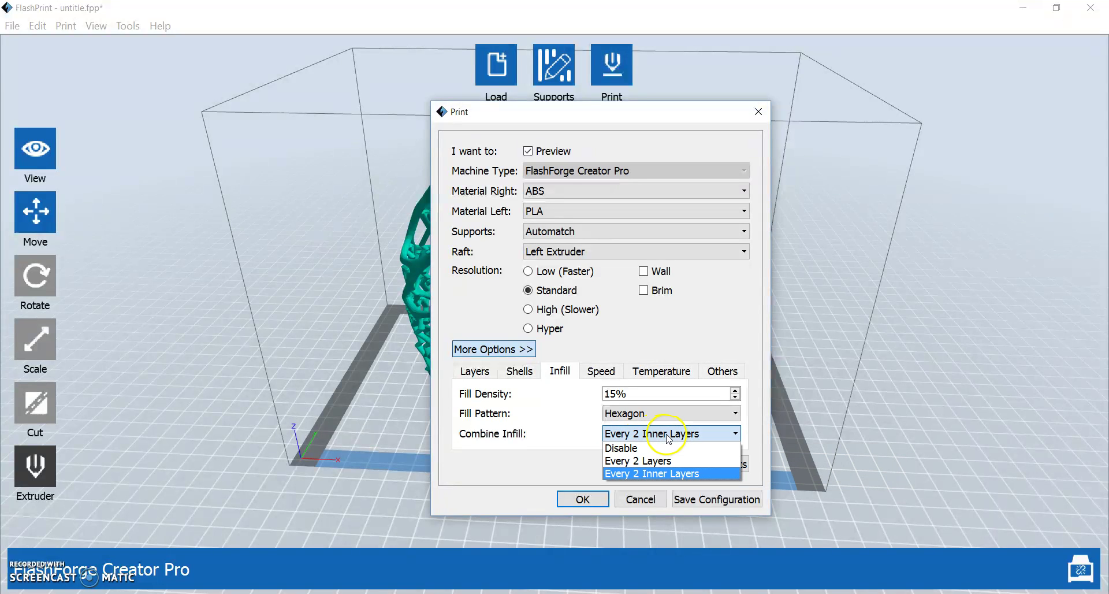
pyautogui.click(680, 470)
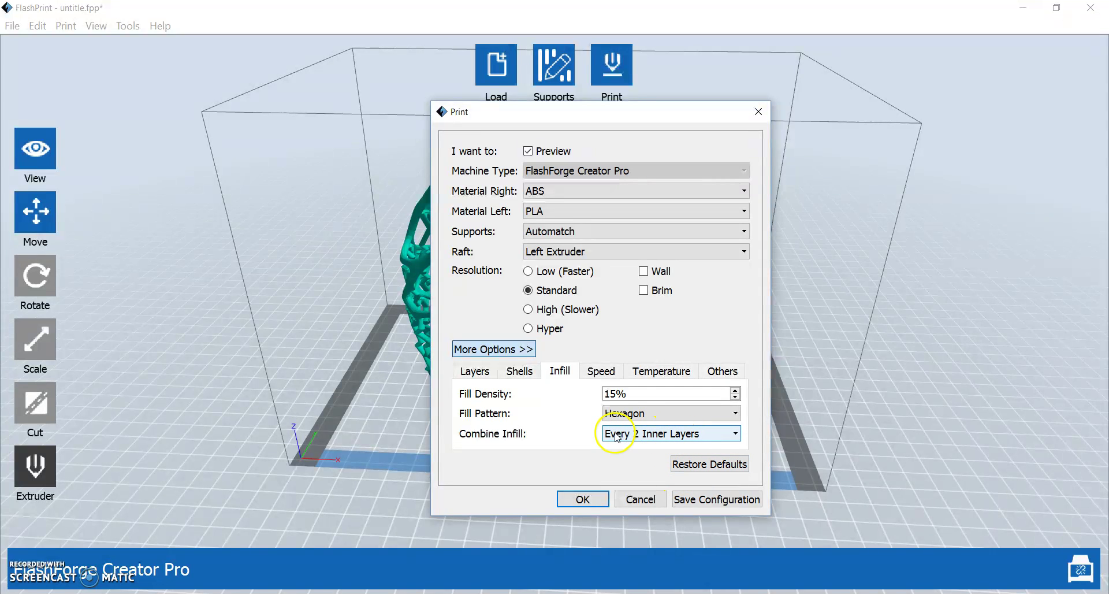
pyautogui.click(606, 373)
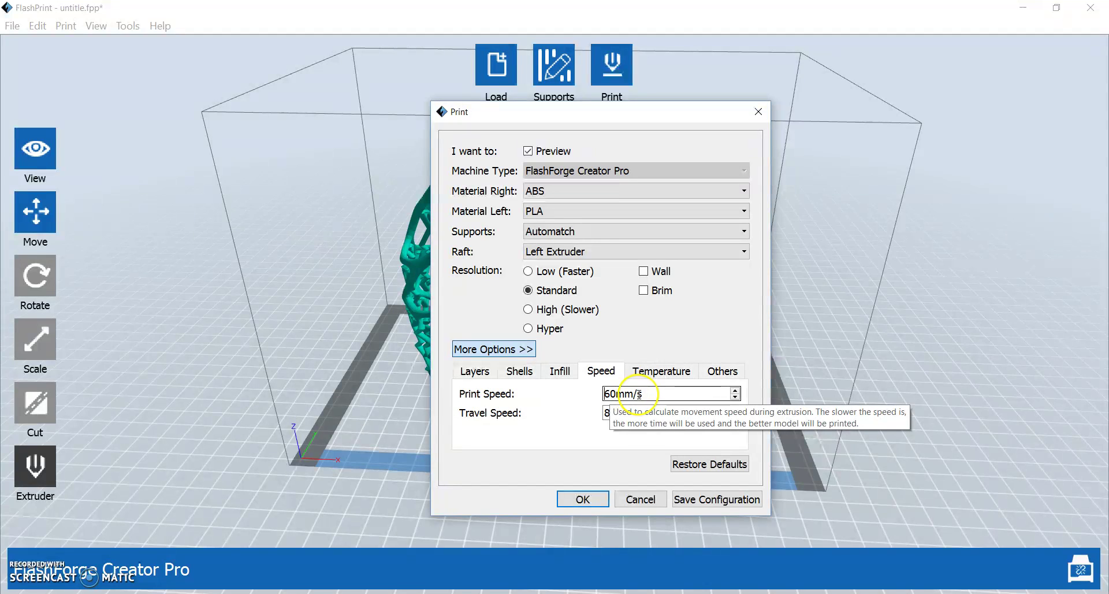
pyautogui.click(628, 416)
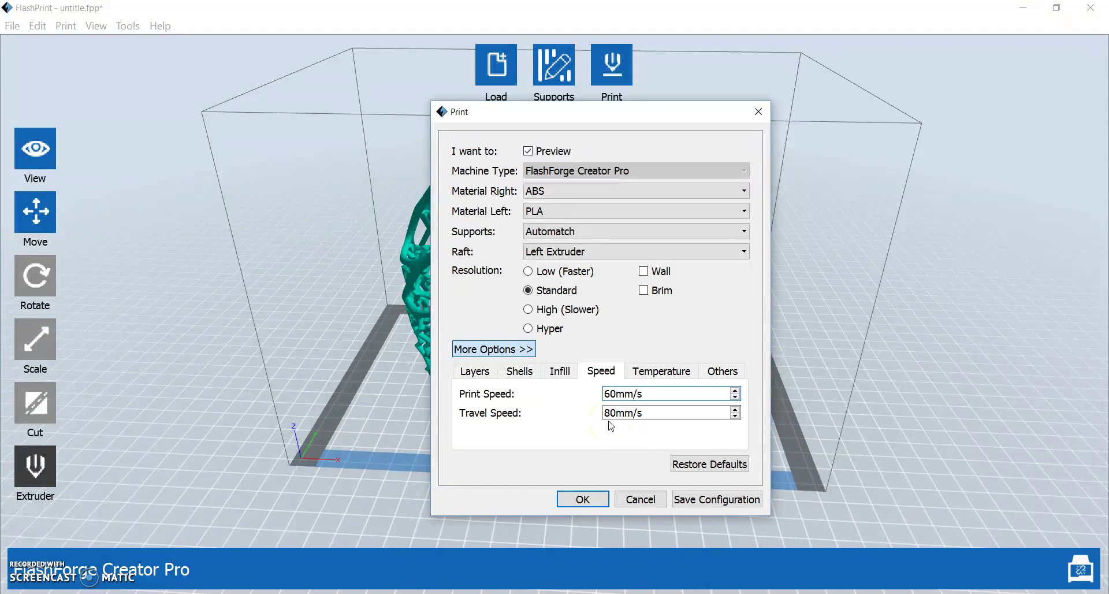
pyautogui.click(623, 395)
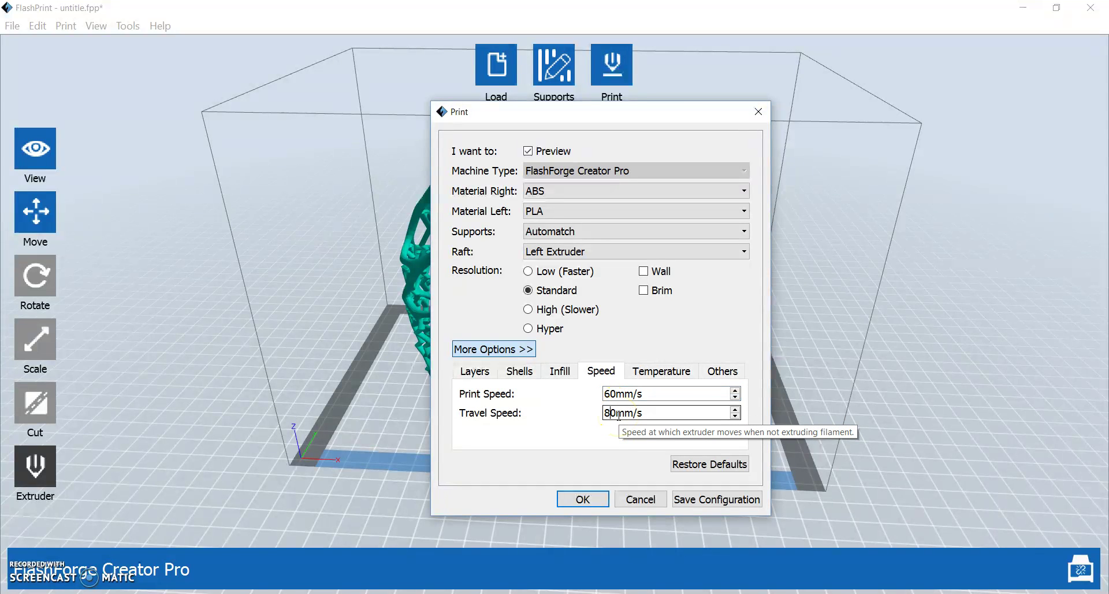
# - Check the temperature settings: Left Extruder 200°C and Platform 50°C
pyautogui.click(669, 377)
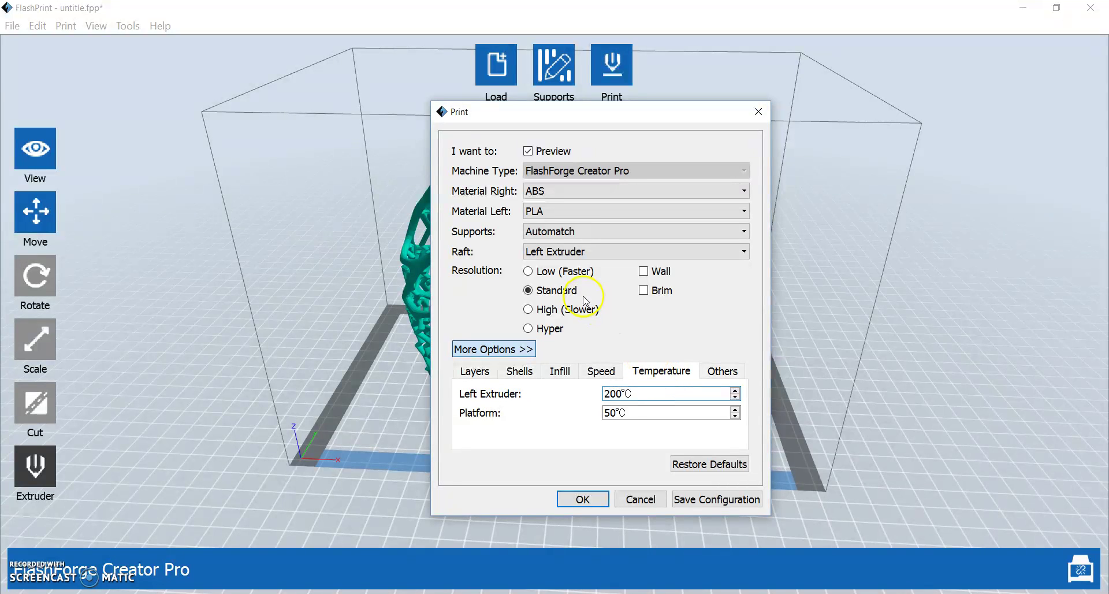
pyautogui.click(617, 410)
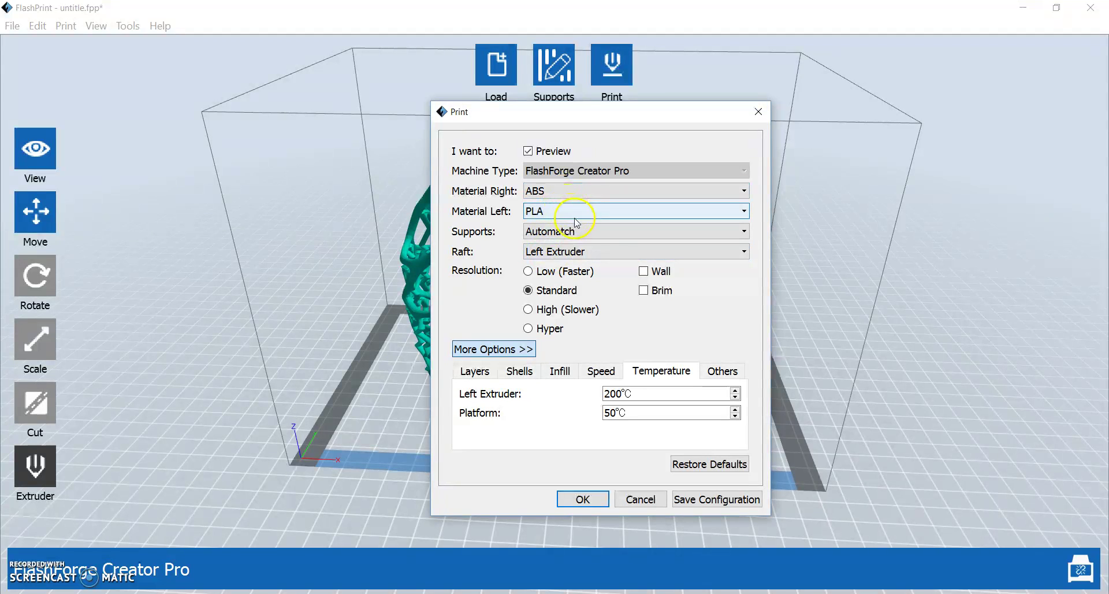
# - Have the right extruder print the raft and start adjusting the right extruder temperature
pyautogui.click(593, 257)
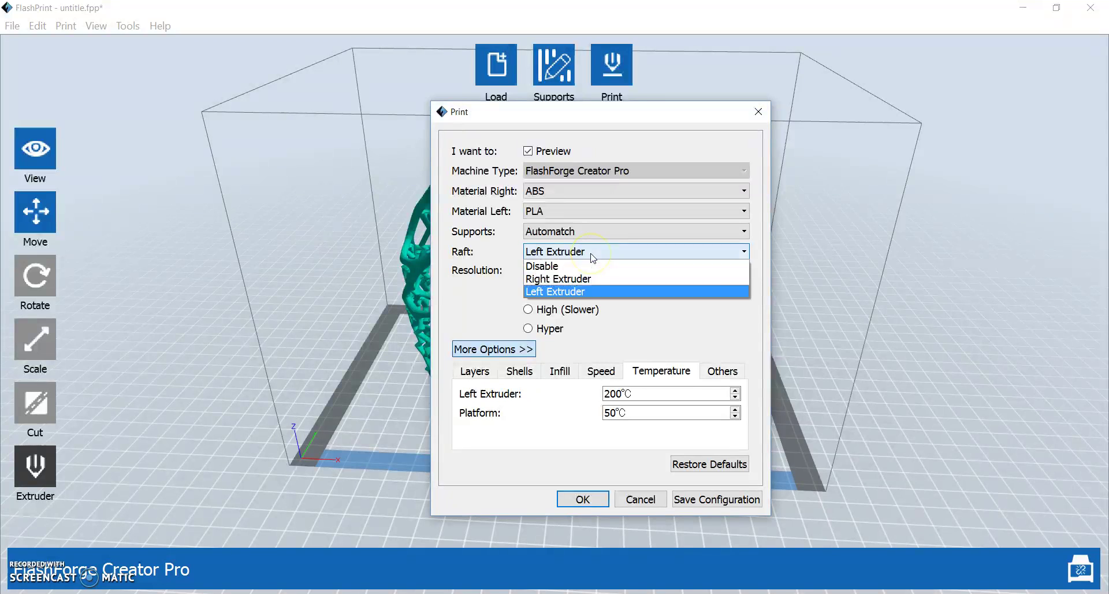
pyautogui.click(573, 281)
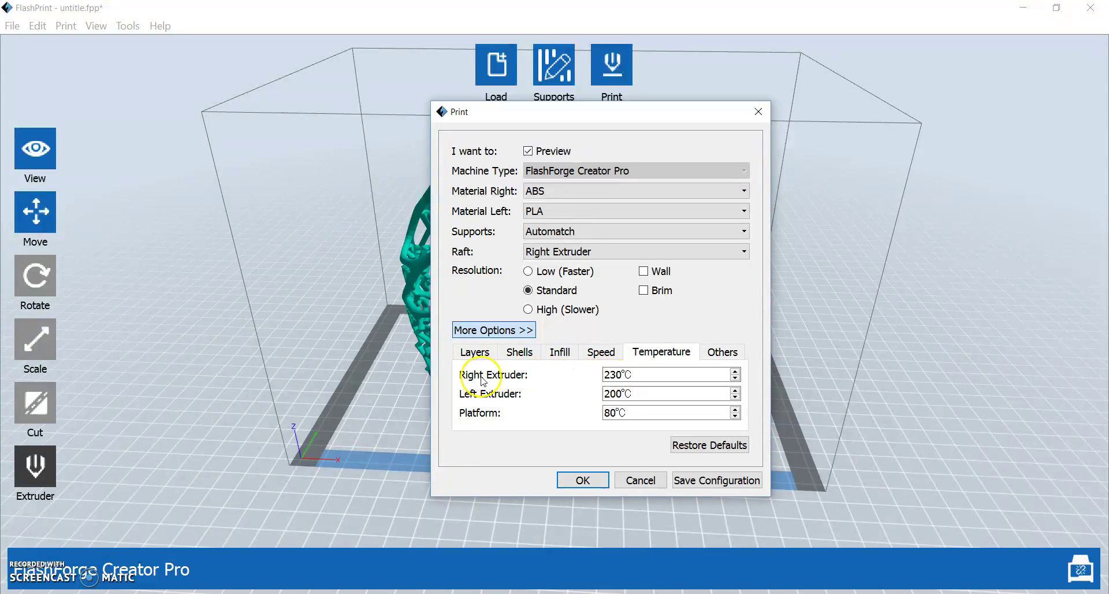
pyautogui.click(619, 375)
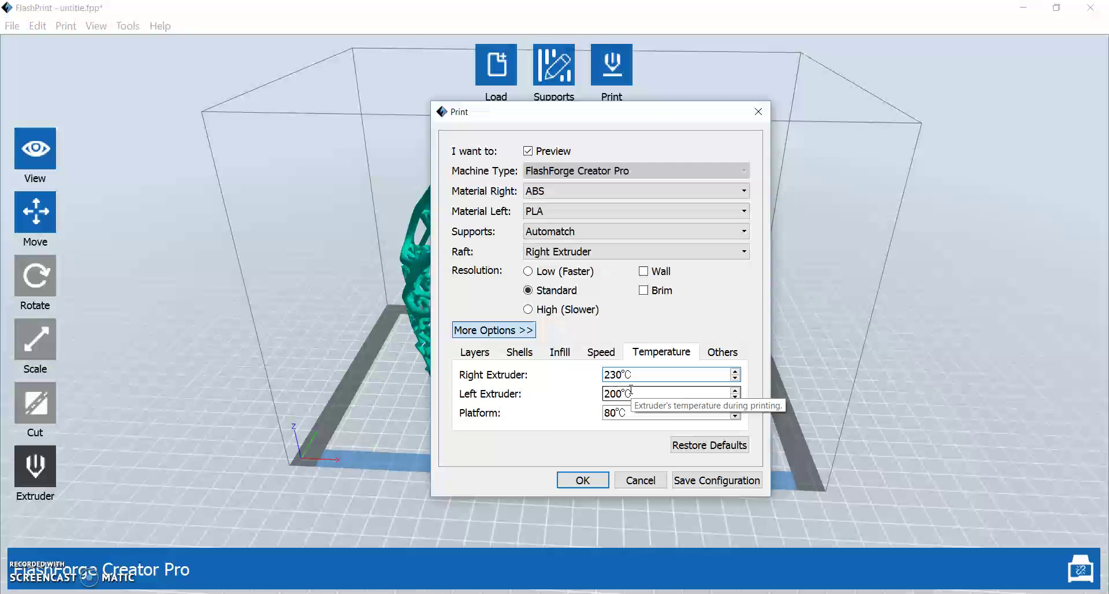
pyautogui.press('BackSpace')
pyautogui.press('Down')
# - Restore the left extruder to 200°C and the right extruder to 230°C, with the platform at 80°C
pyautogui.click(617, 394)
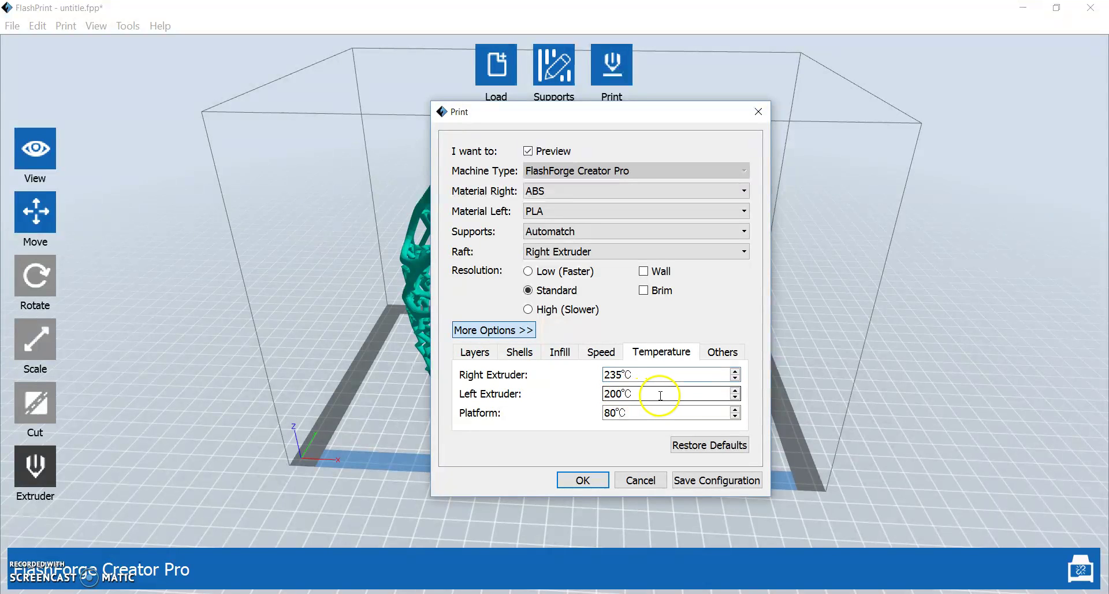
pyautogui.press('BackSpace')
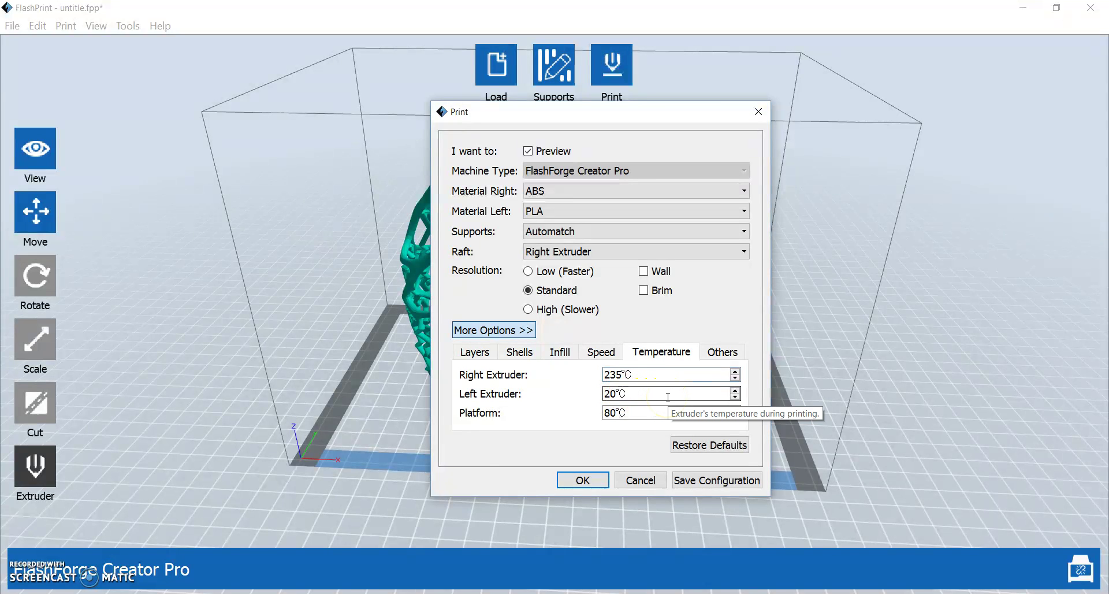
pyautogui.write('5')
pyautogui.press('BackSpace')
pyautogui.press('BackSpace')
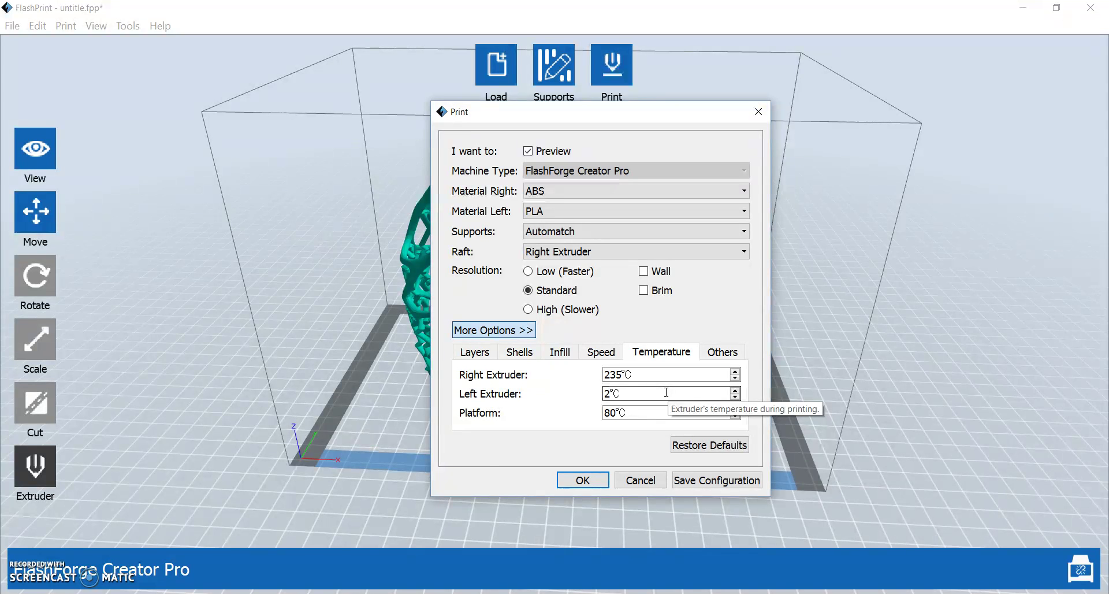
pyautogui.write('0')
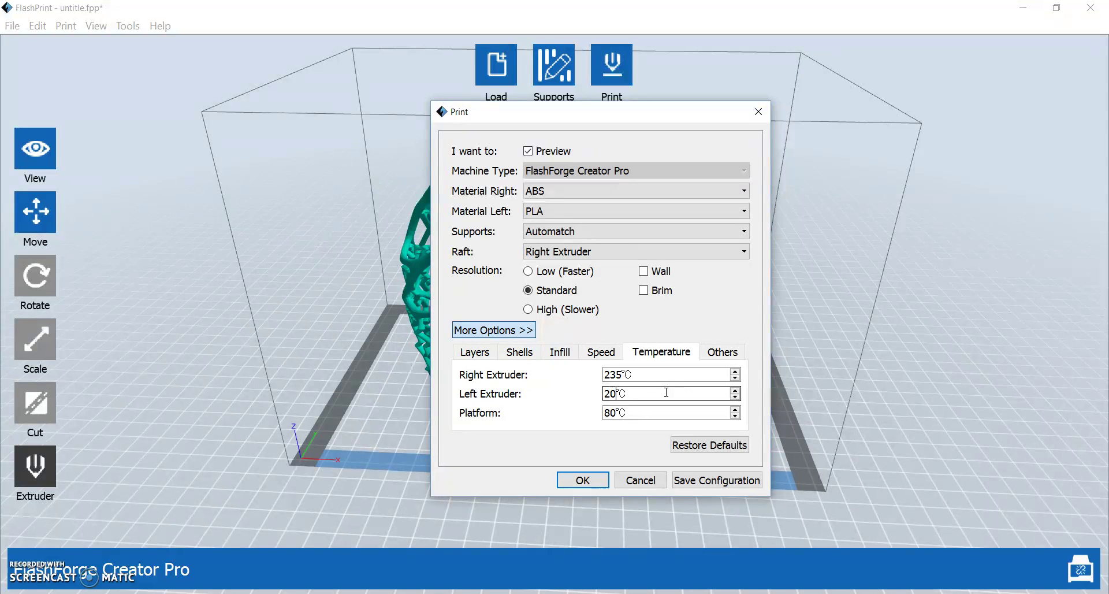
pyautogui.write('0')
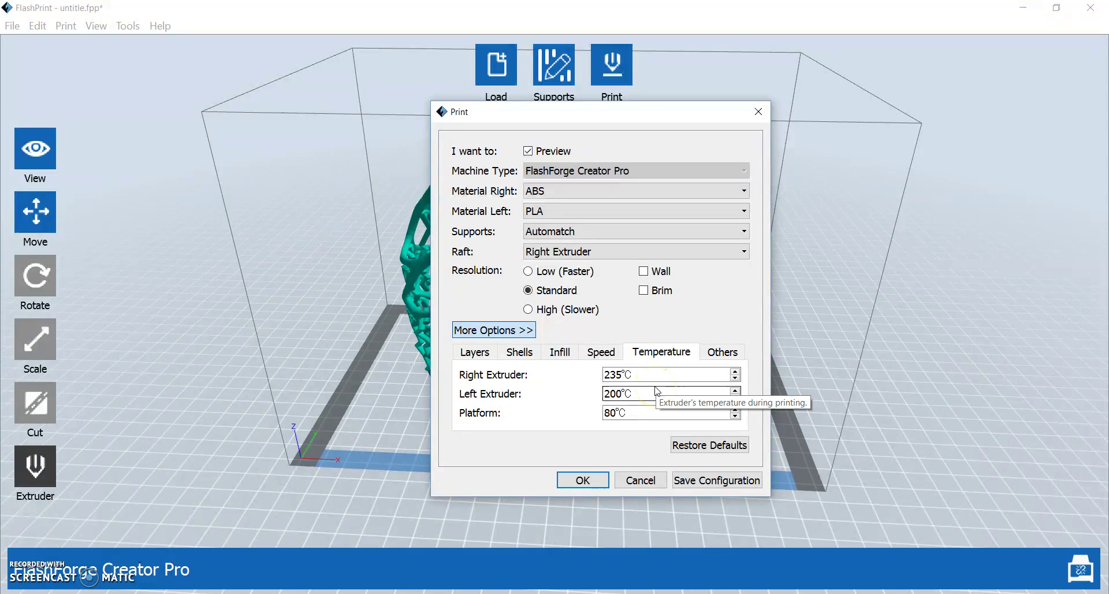
pyautogui.click(628, 373)
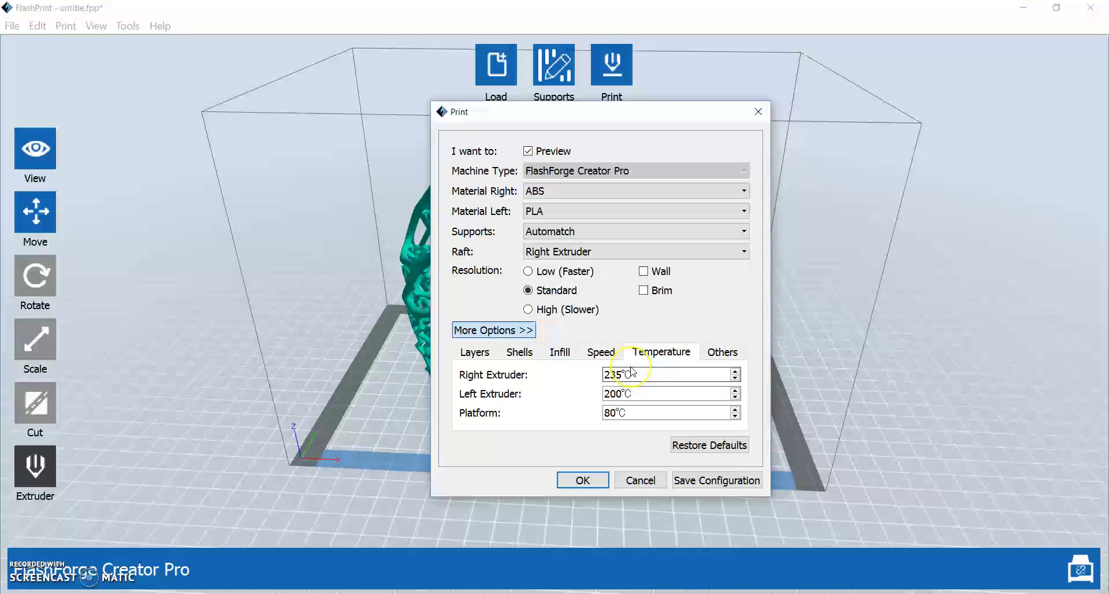
pyautogui.press('BackSpace')
pyautogui.write('0')
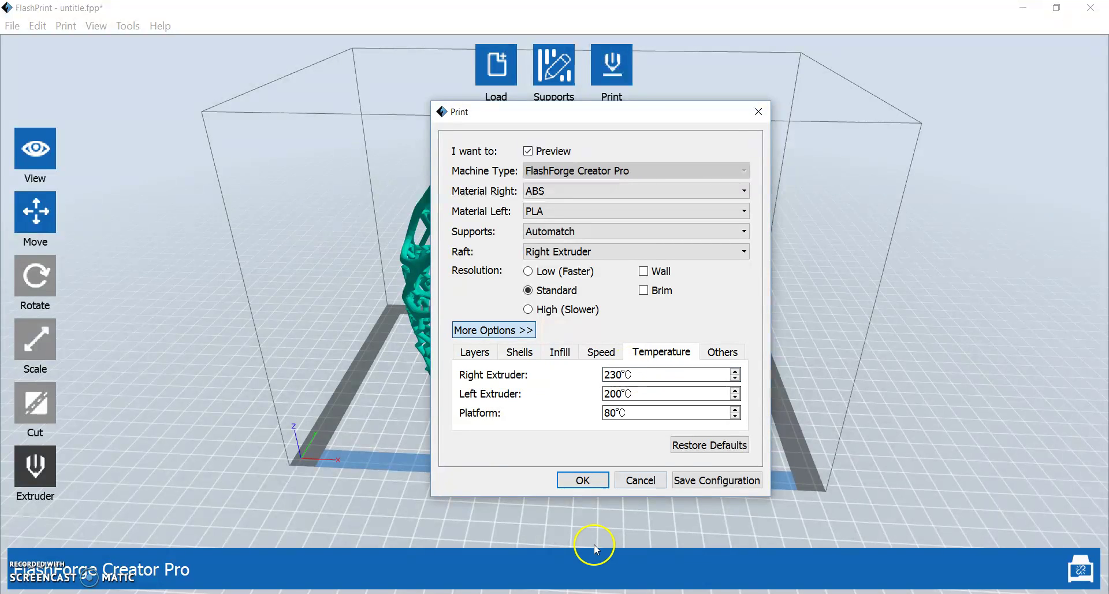
pyautogui.click(614, 412)
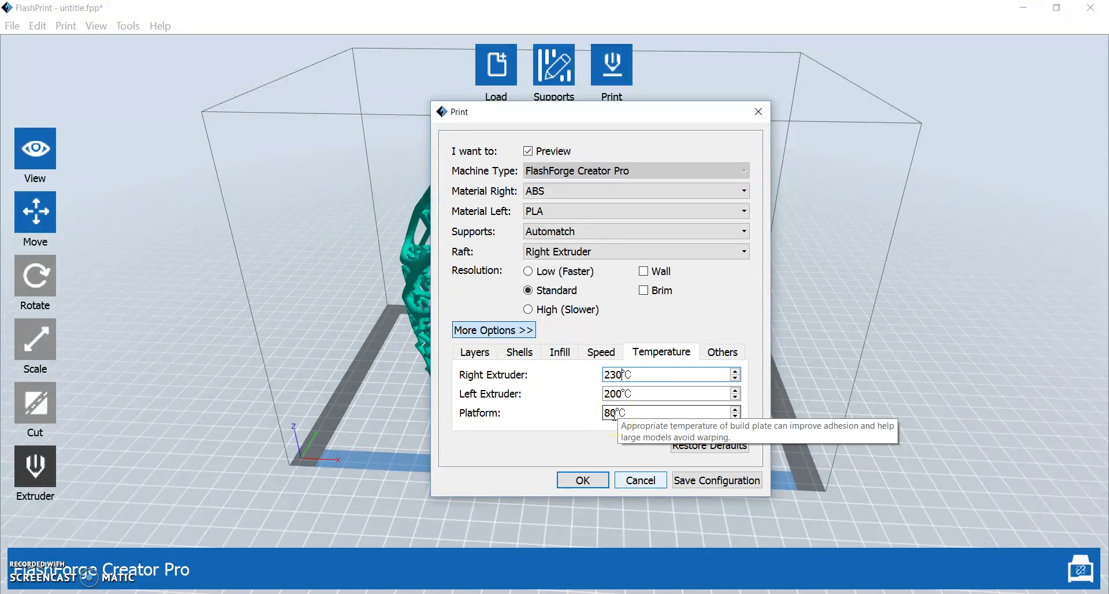
# - Try the cooling fan modes Always Off and ON at a pre-set height, checking the layer height settings
pyautogui.click(723, 352)
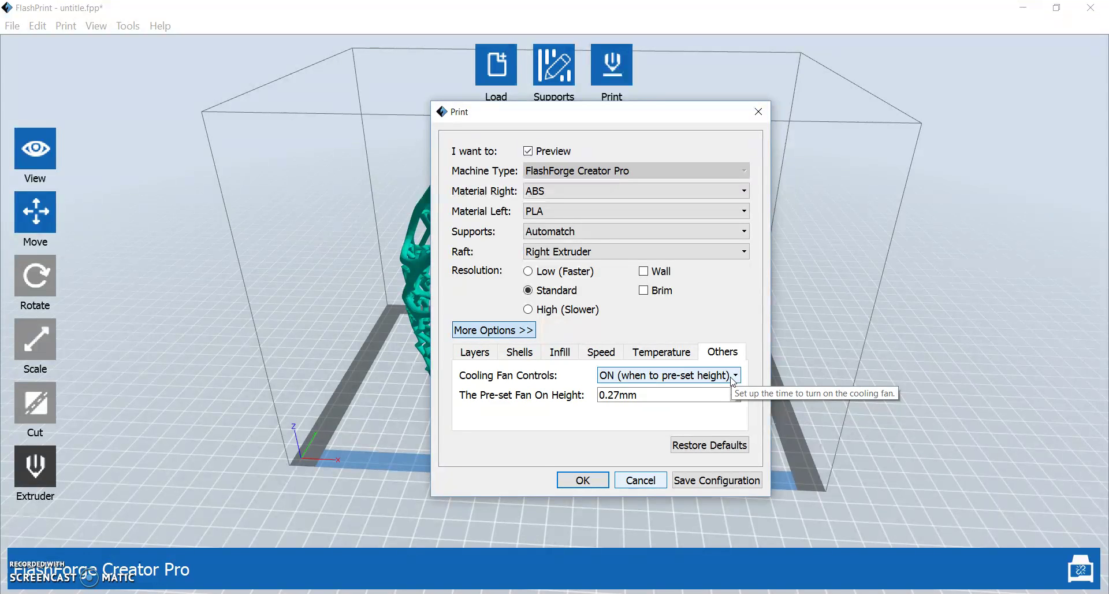
pyautogui.click(727, 377)
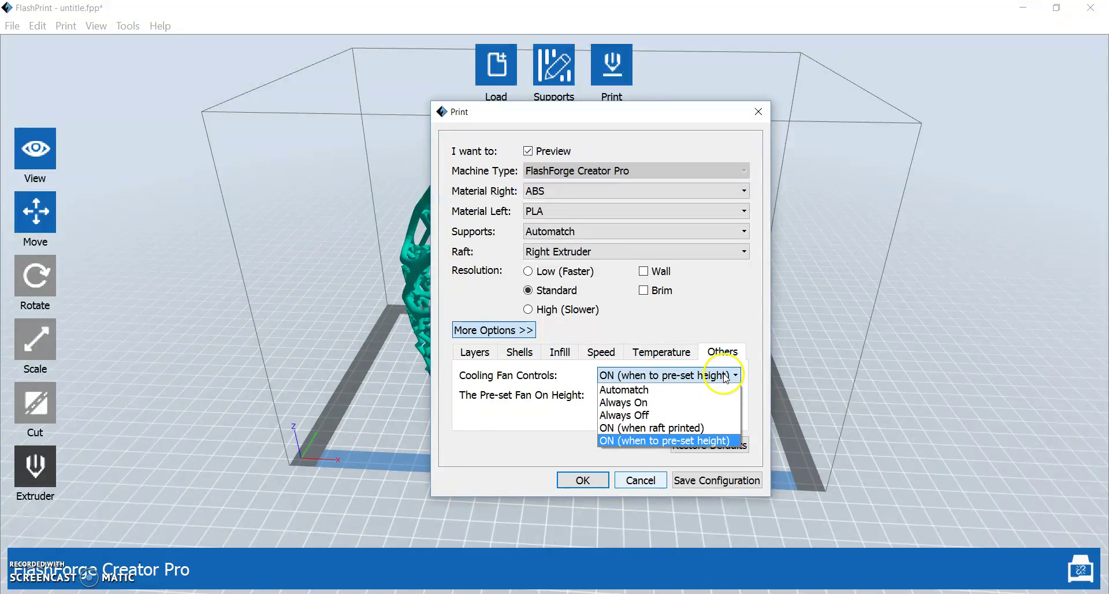
pyautogui.click(630, 415)
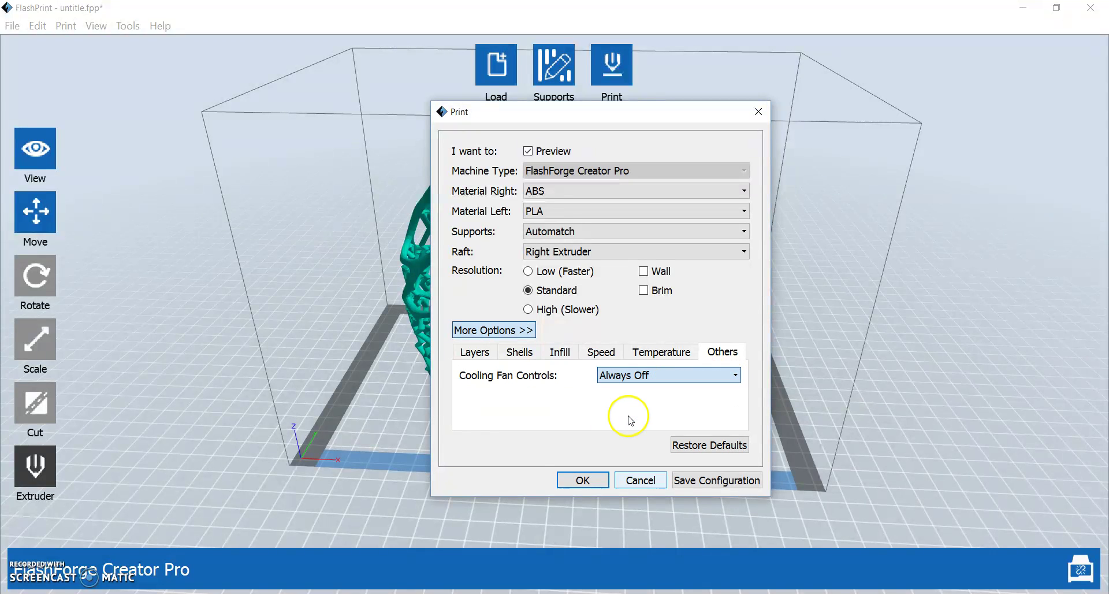
pyautogui.click(693, 376)
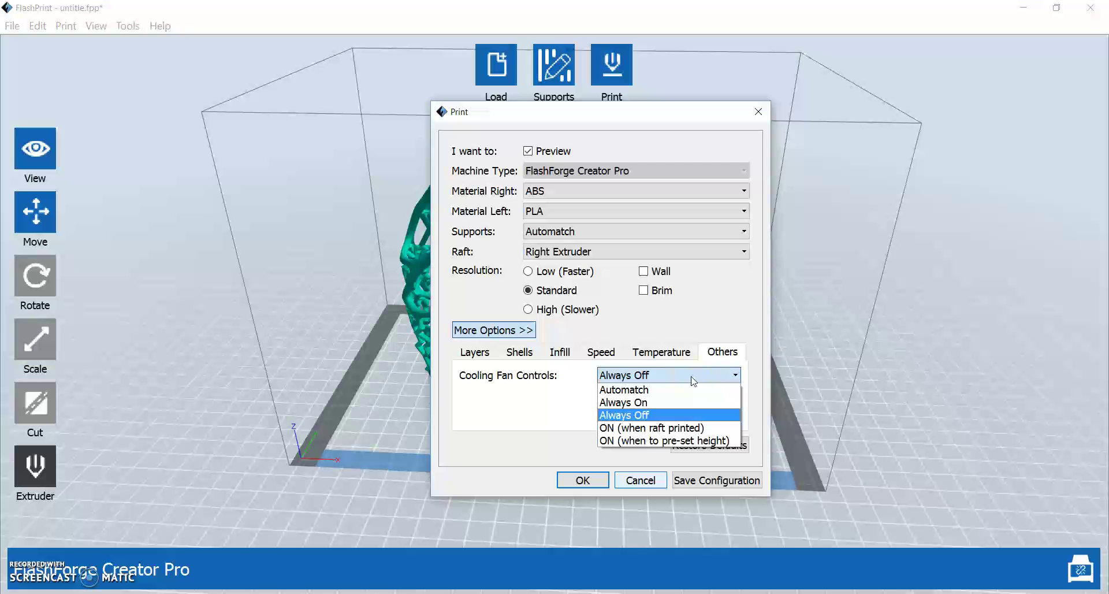
pyautogui.click(667, 446)
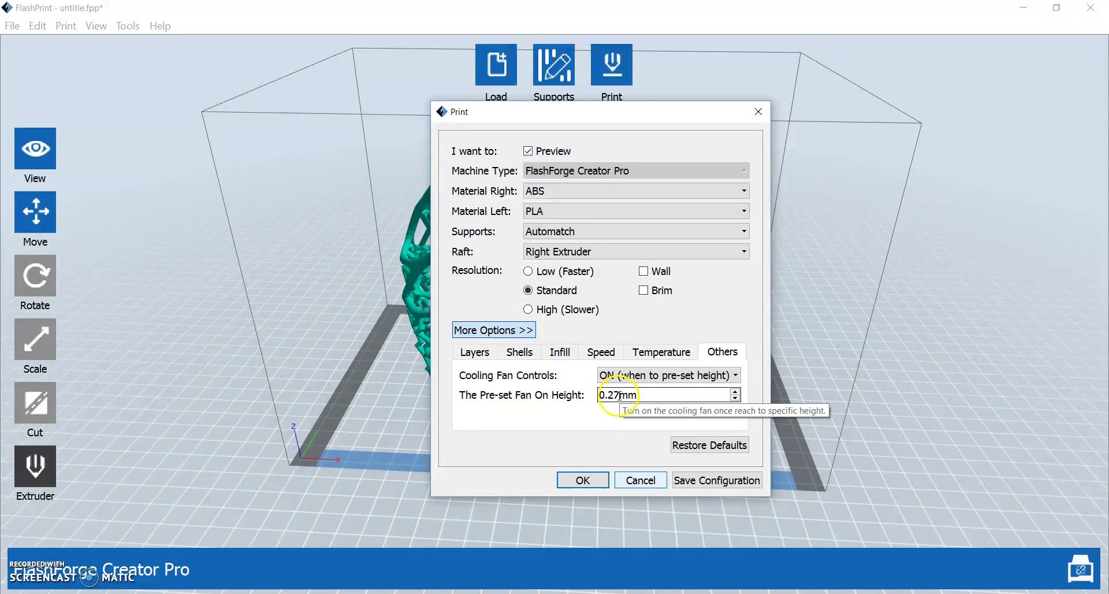
pyautogui.click(472, 352)
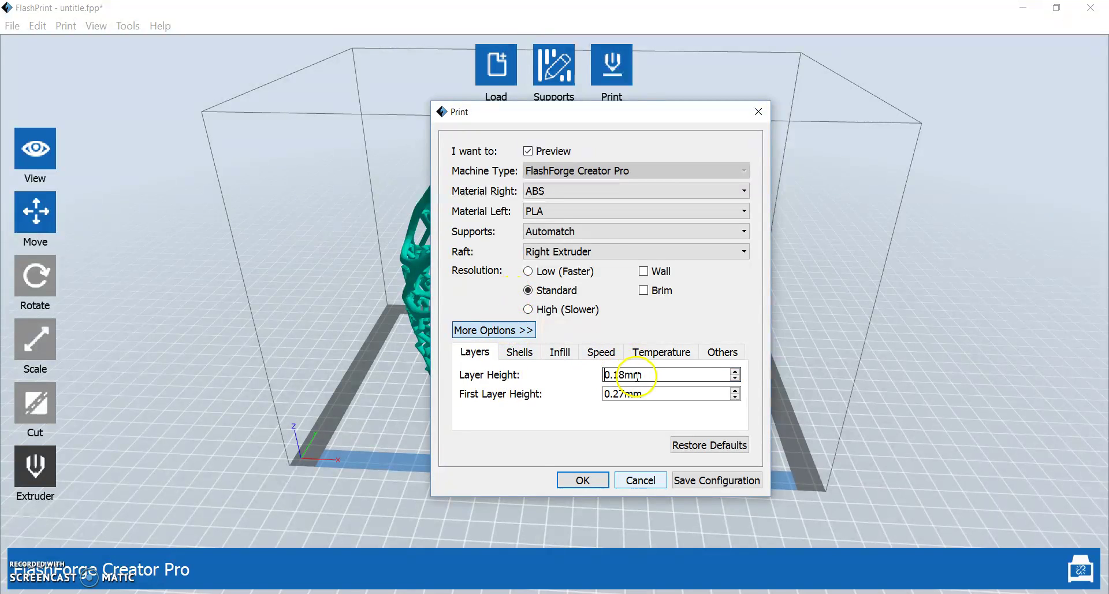
pyautogui.click(731, 361)
# - Edit the fan-on height value, then switch cooling fan control to Automatch
pyautogui.click(619, 395)
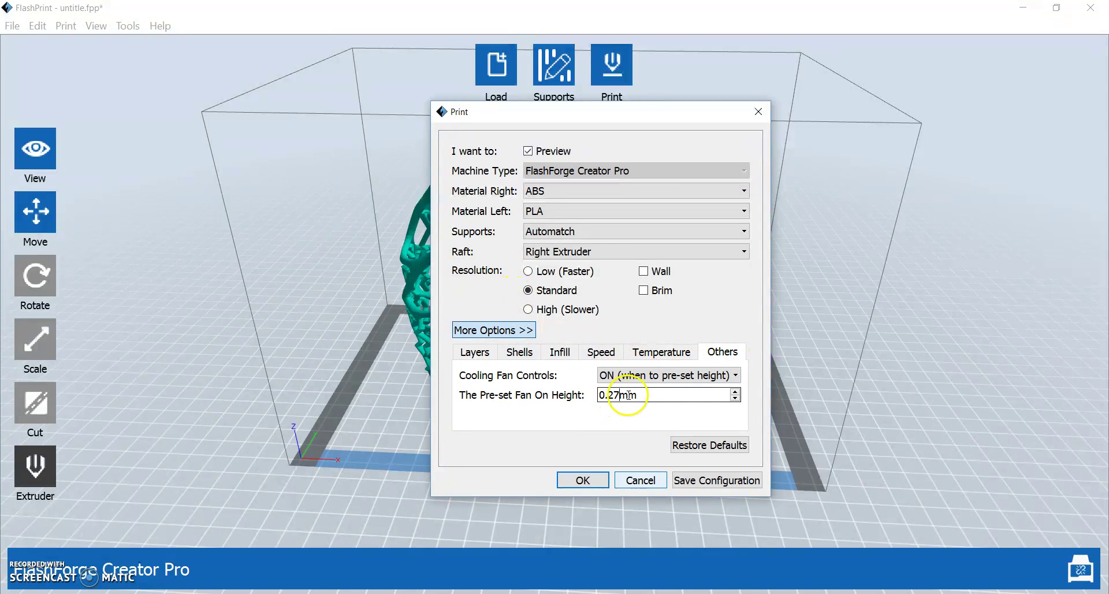
pyautogui.press('BackSpace')
pyautogui.press('BackSpace')
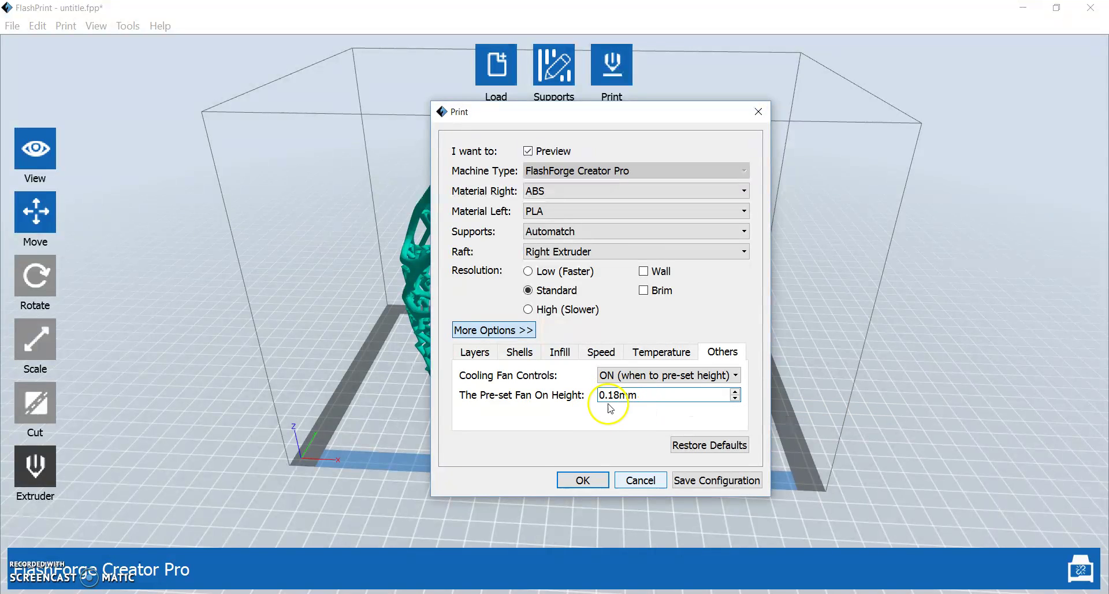
pyautogui.click(641, 397)
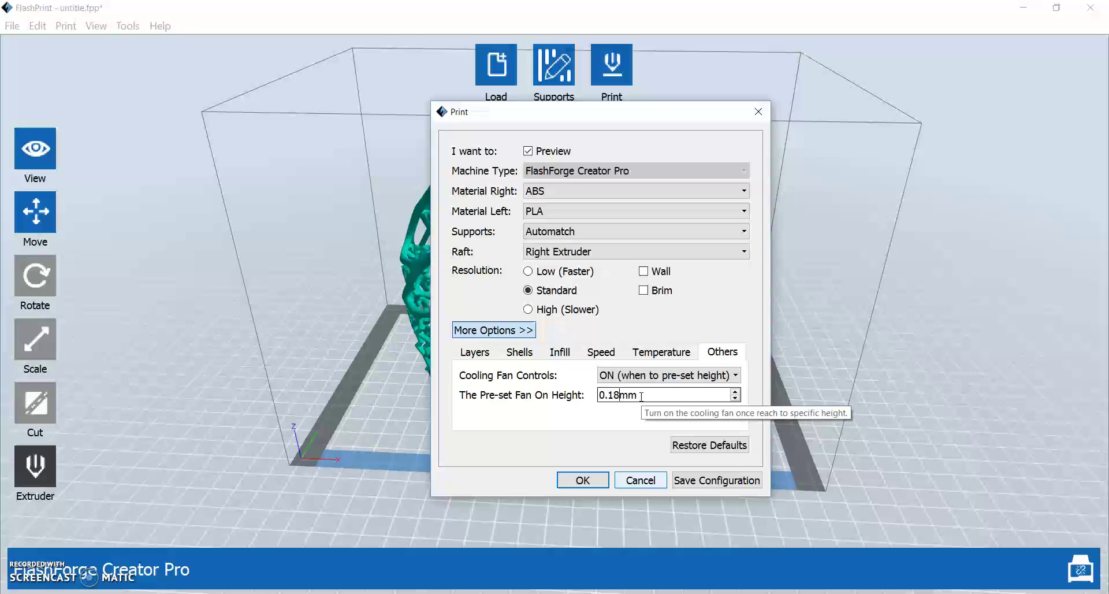
pyautogui.click(649, 390)
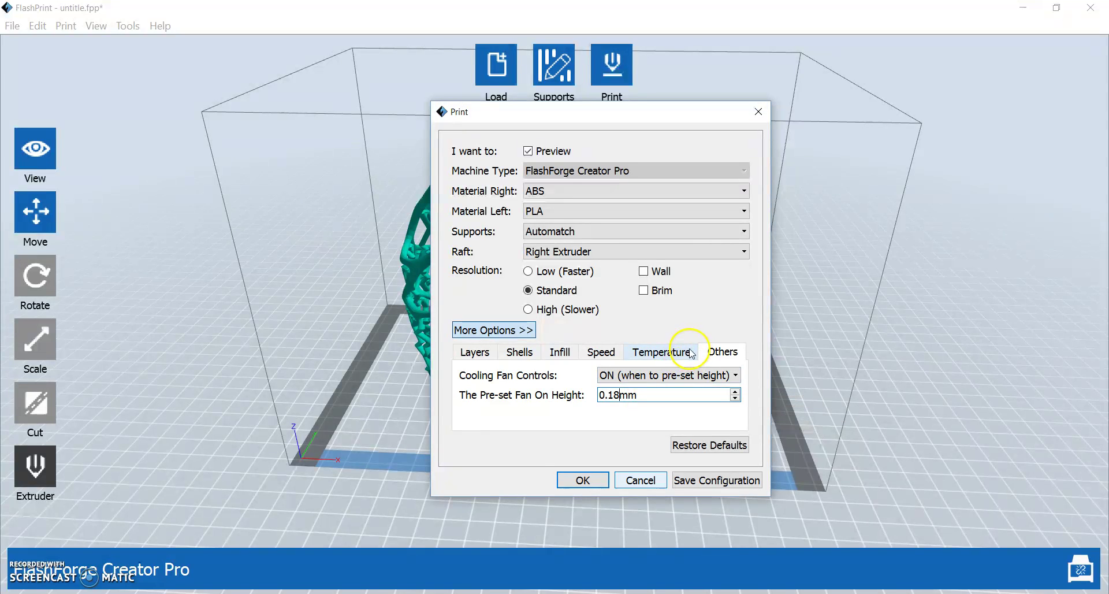
pyautogui.click(707, 375)
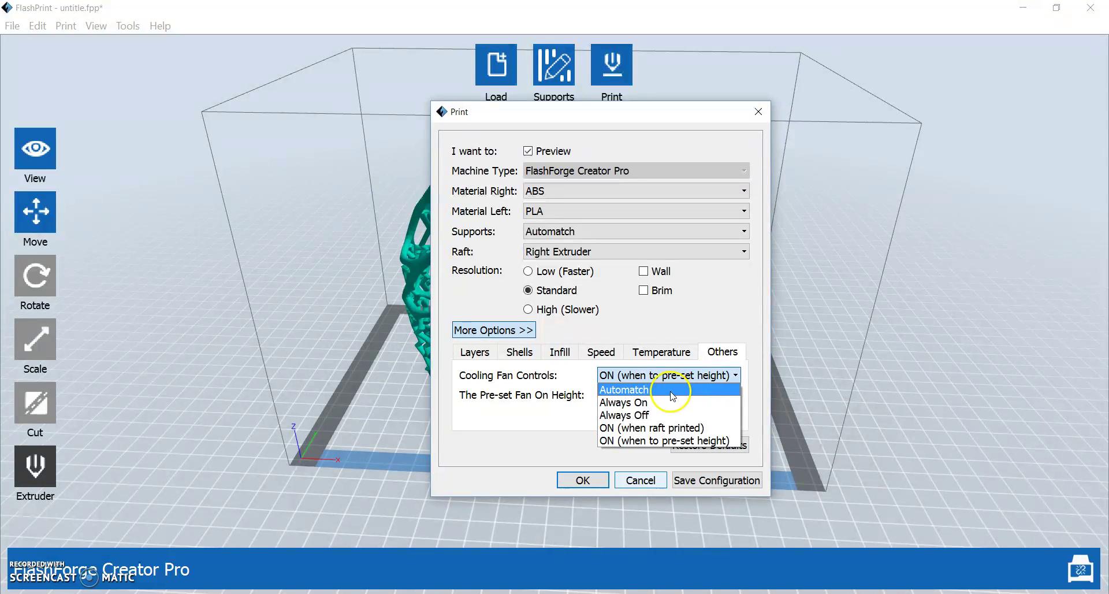
pyautogui.click(670, 386)
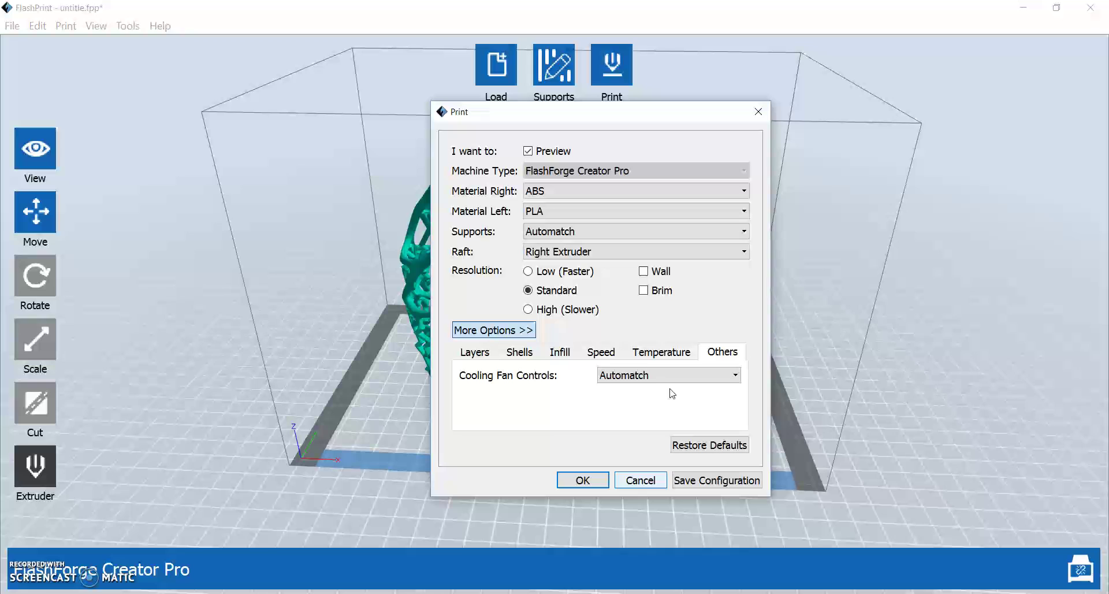
pyautogui.click(480, 355)
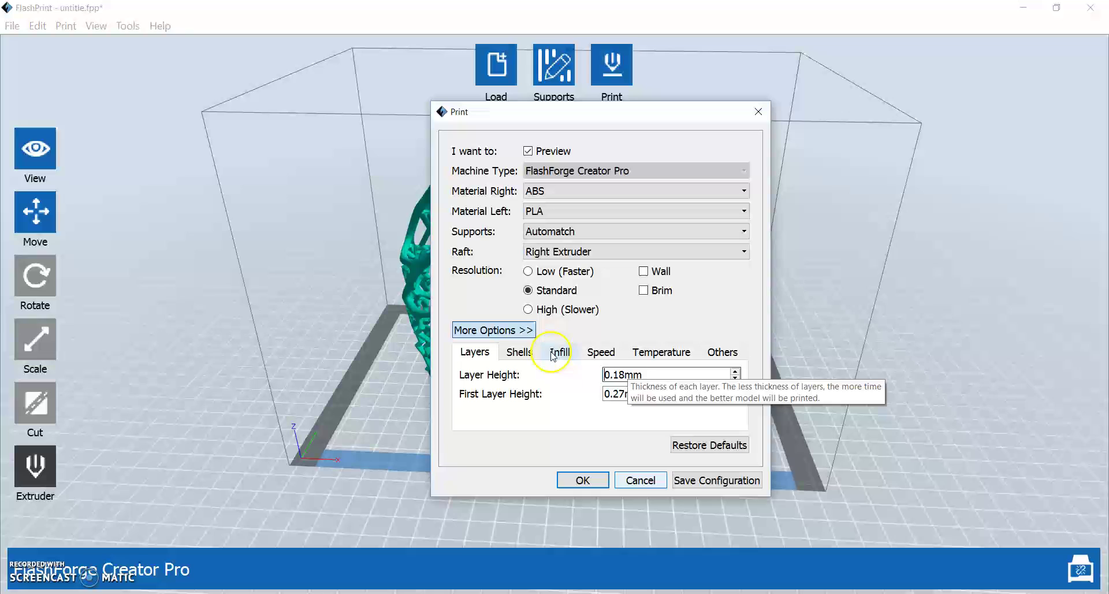
pyautogui.click(532, 355)
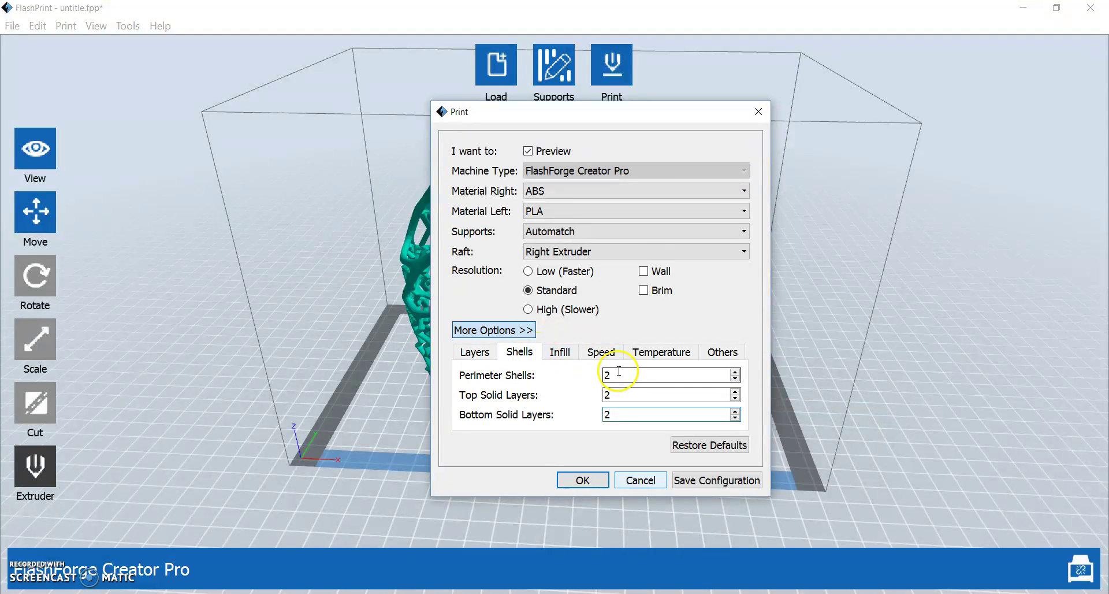
pyautogui.click(568, 358)
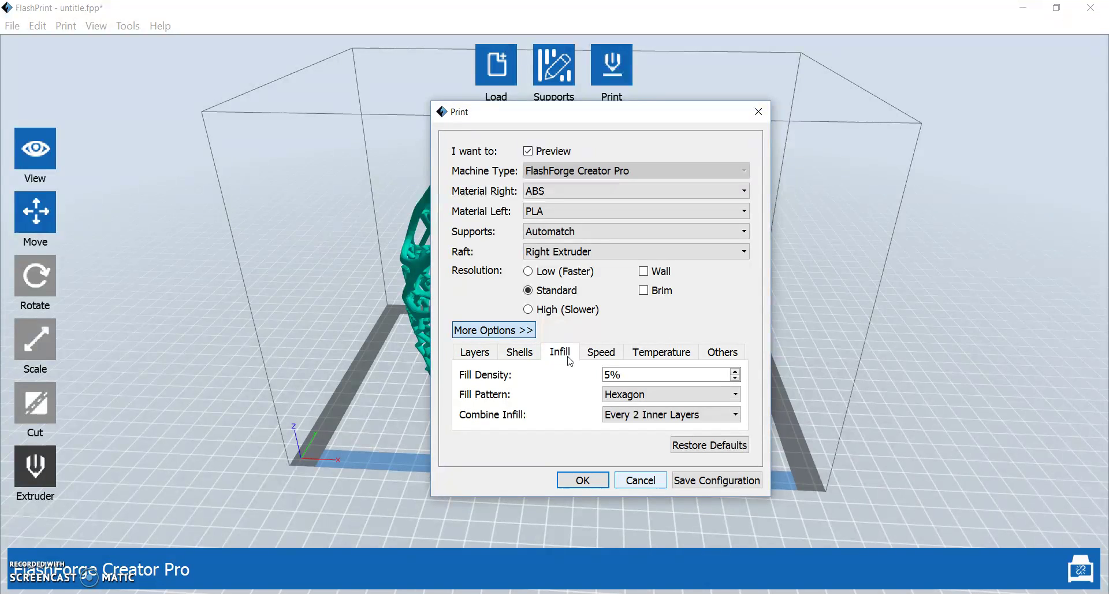
pyautogui.click(598, 360)
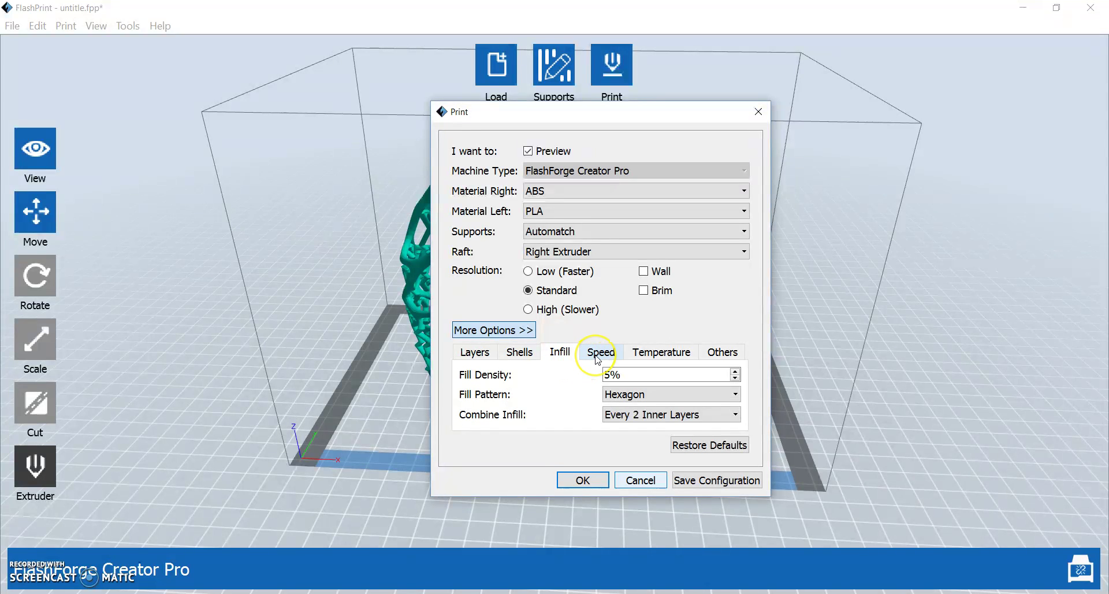
pyautogui.click(604, 357)
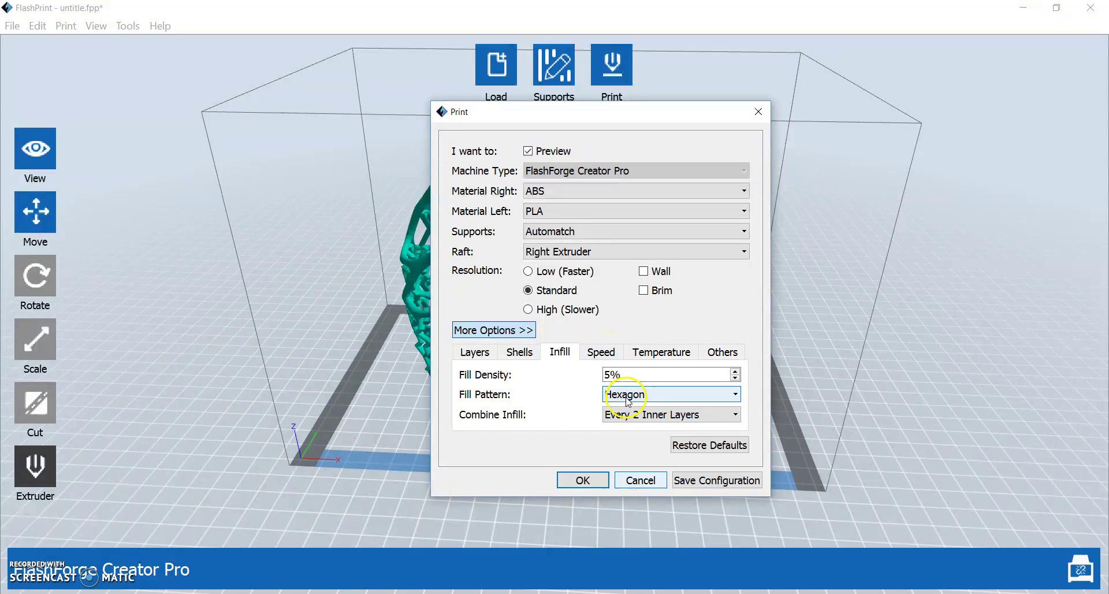
pyautogui.click(605, 358)
pyautogui.click(605, 359)
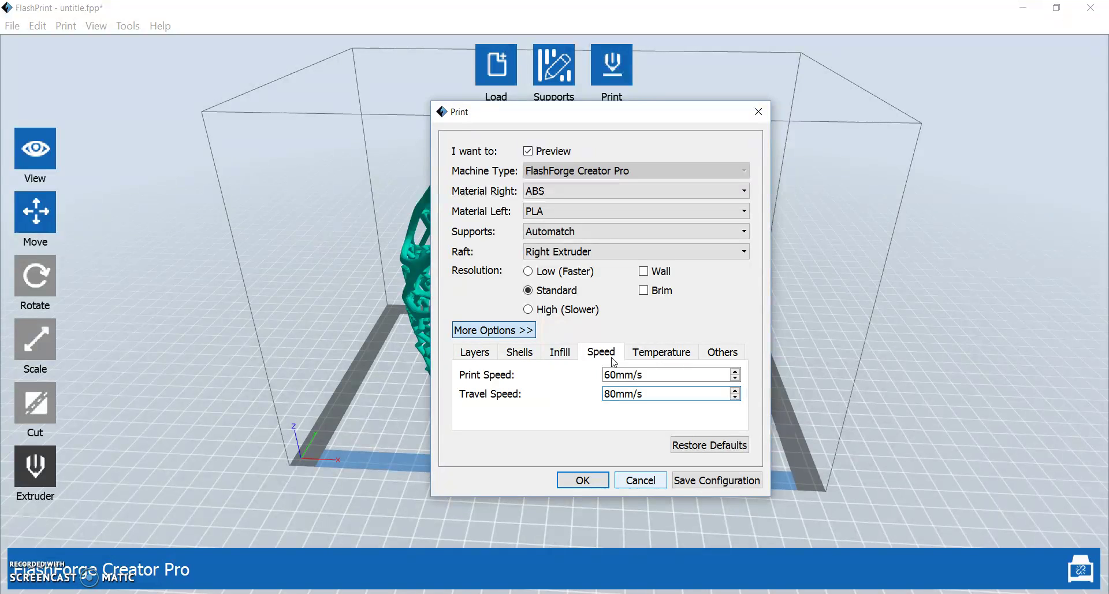
pyautogui.click(653, 357)
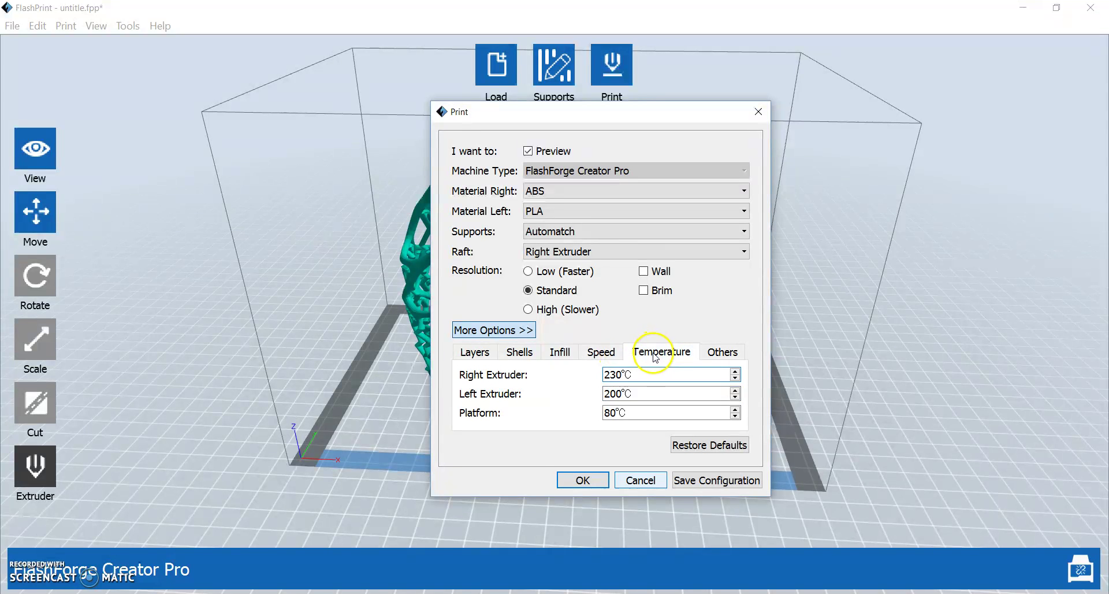
pyautogui.click(621, 374)
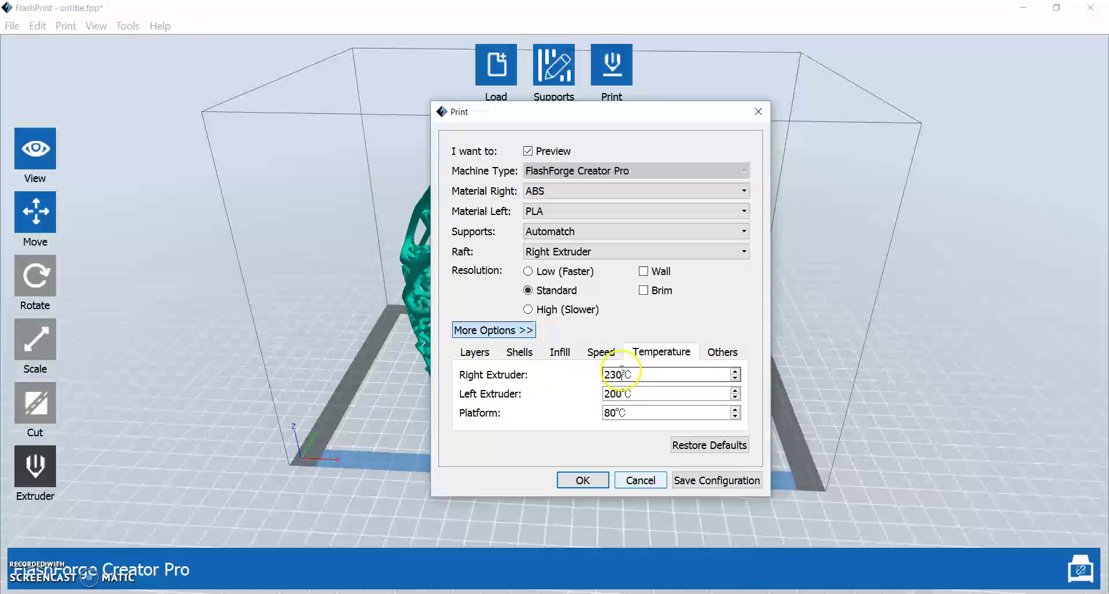
pyautogui.click(617, 394)
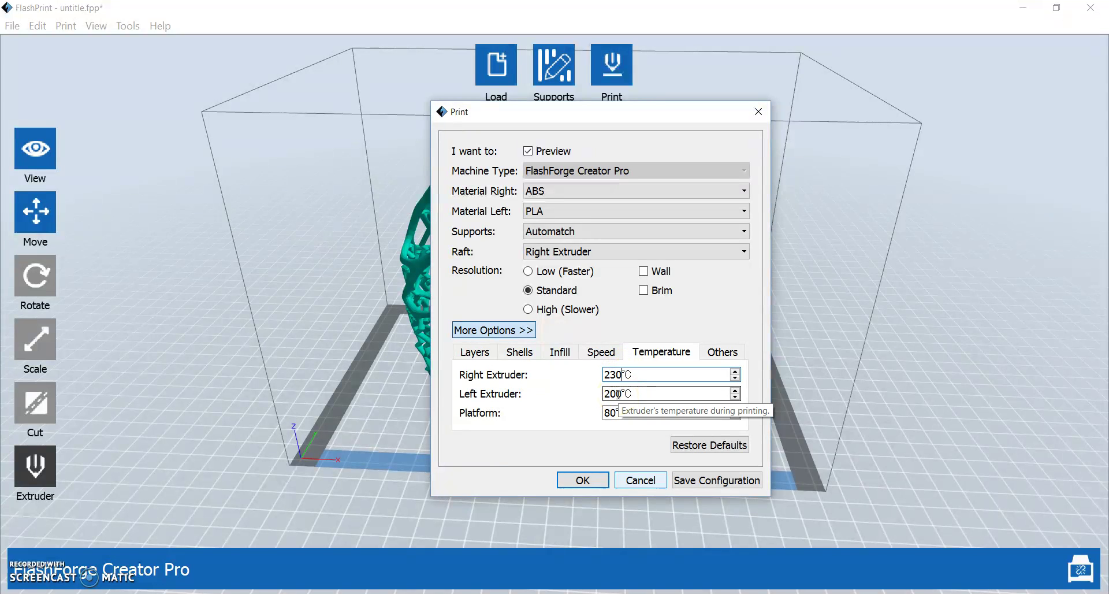
pyautogui.click(611, 412)
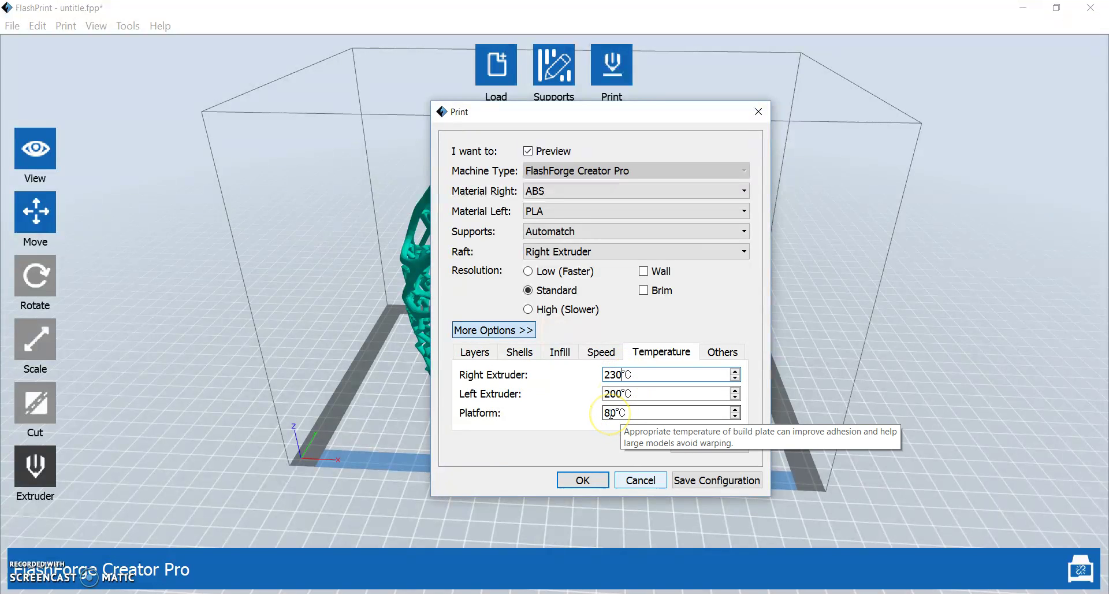
pyautogui.click(723, 354)
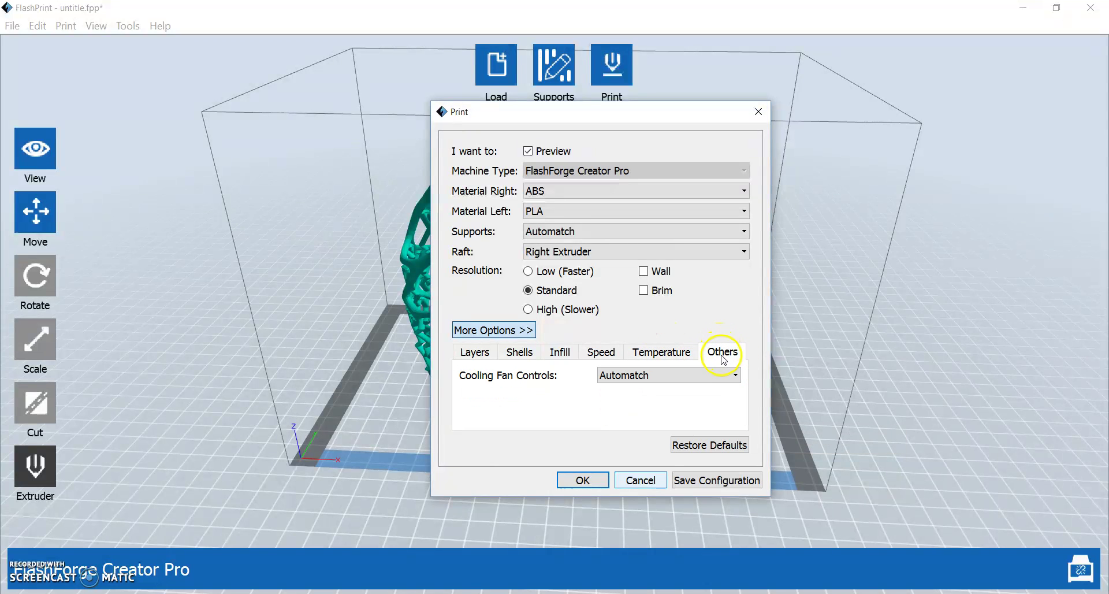
# - Switch the cooling fan to ON at a pre-set height and set that height to 0.27mm
pyautogui.click(726, 376)
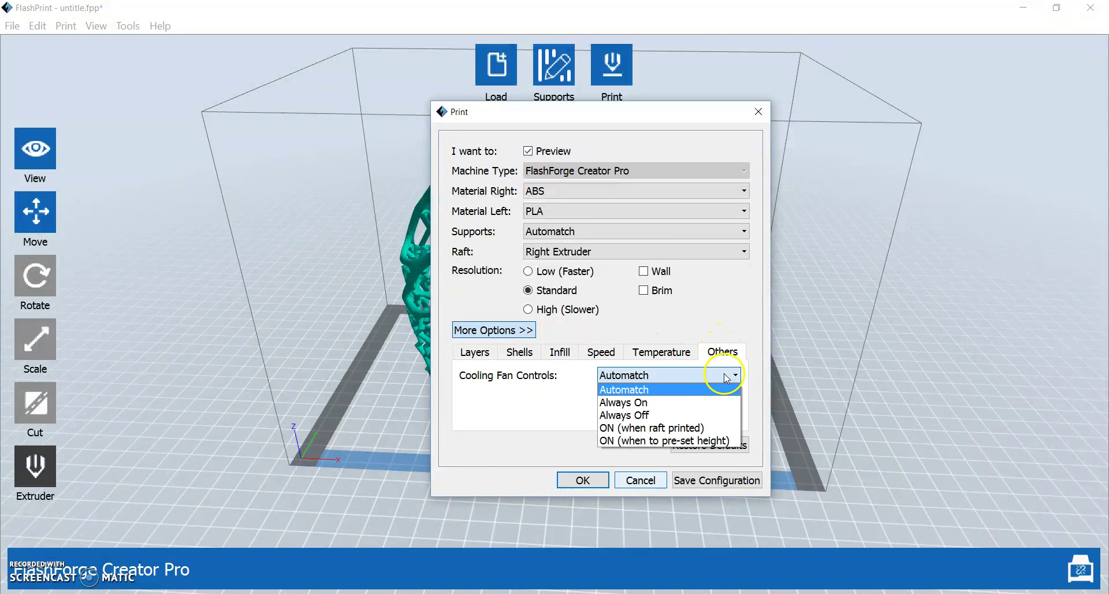
pyautogui.click(653, 442)
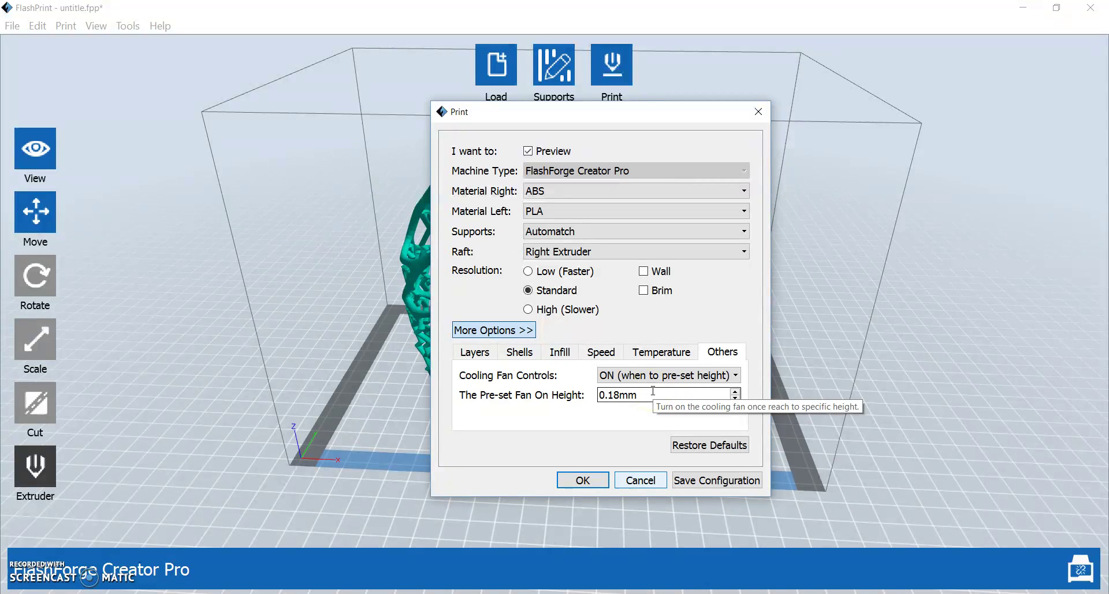
pyautogui.click(477, 353)
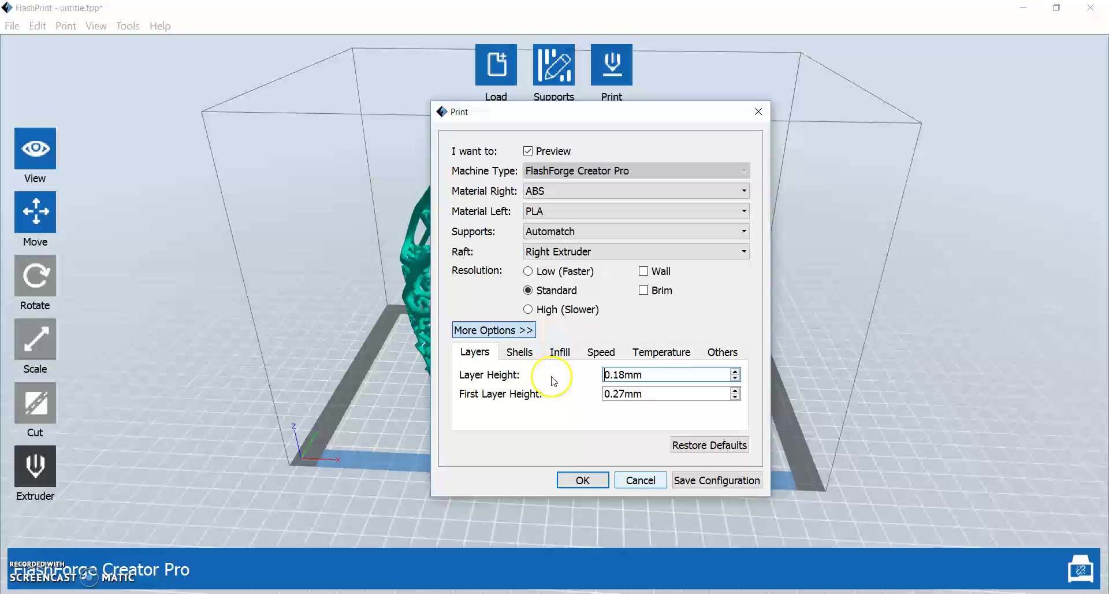
pyautogui.click(635, 394)
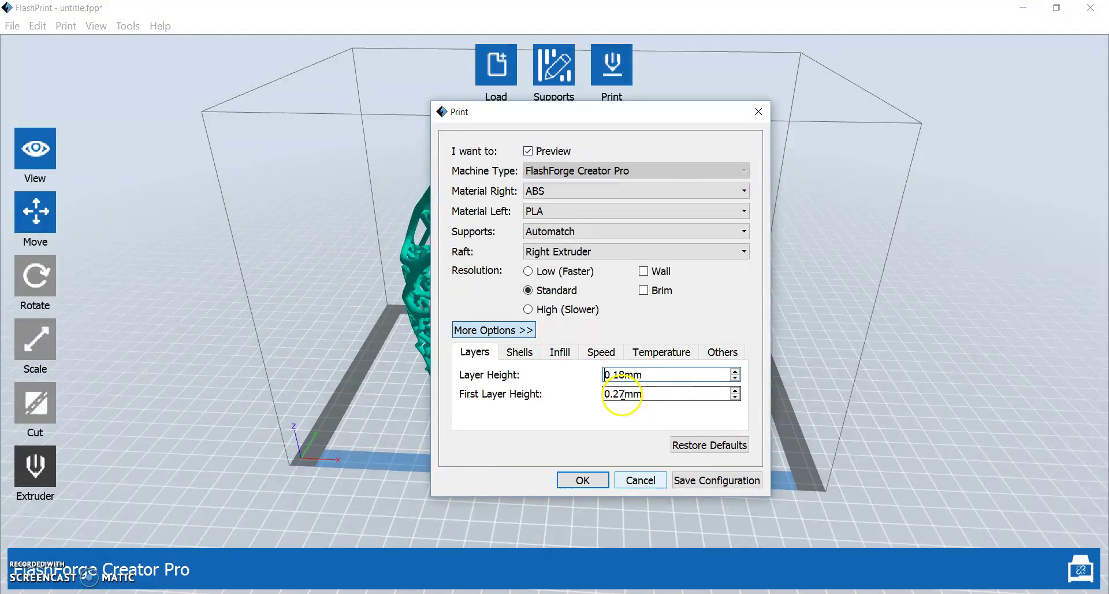
pyautogui.click(722, 352)
pyautogui.click(622, 394)
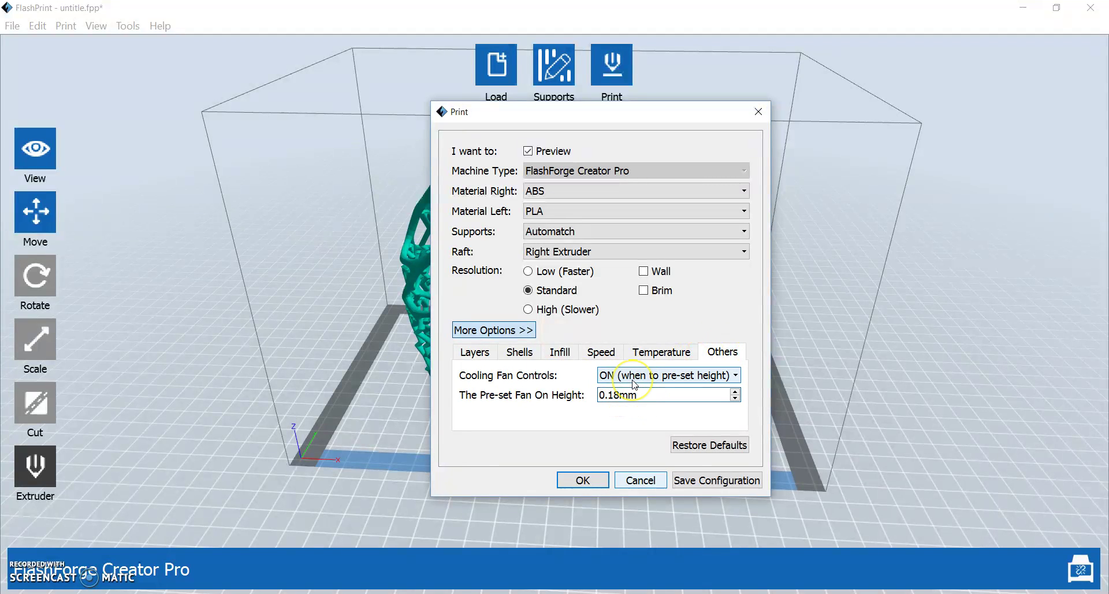
pyautogui.press('BackSpace')
pyautogui.press('BackSpace')
pyautogui.write('27')
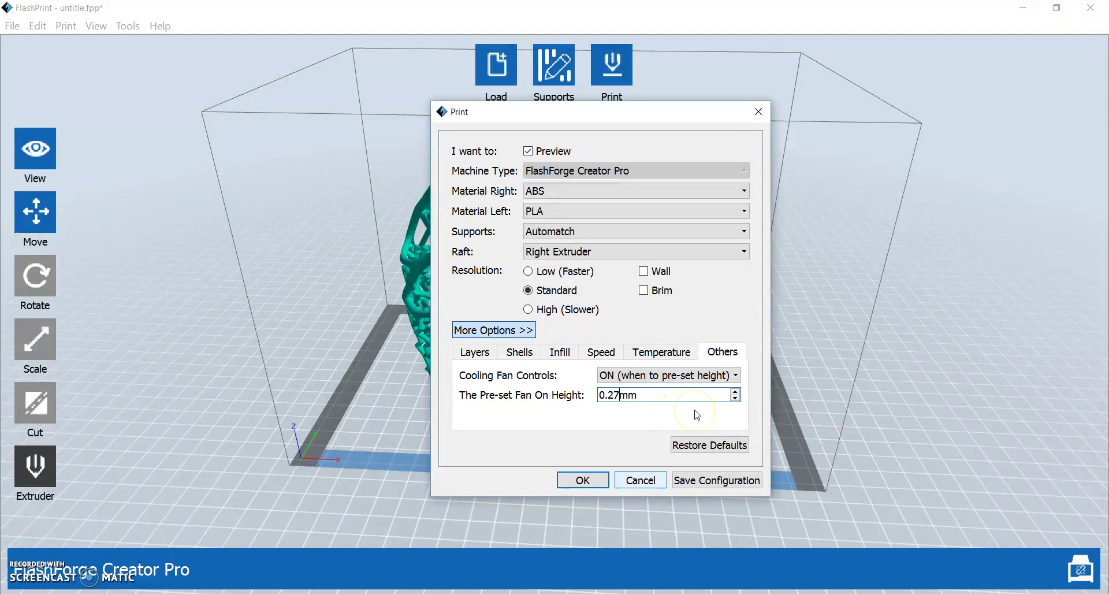
# - Export the job as bigmakerbottable4.x3g in the 3D Printing folder, replacing the existing file
pyautogui.click(583, 480)
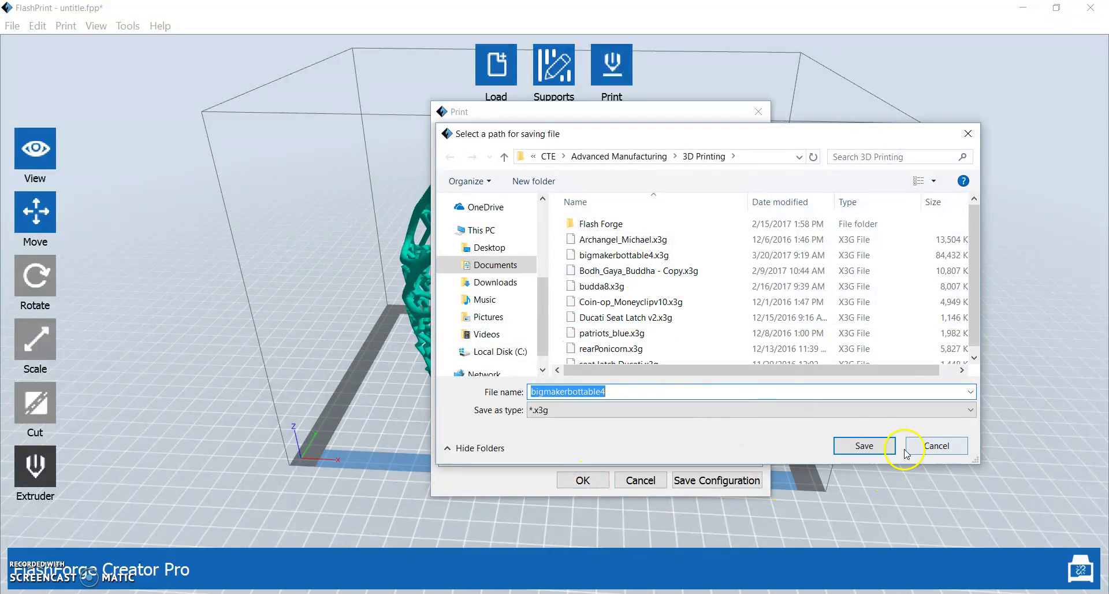
pyautogui.click(864, 446)
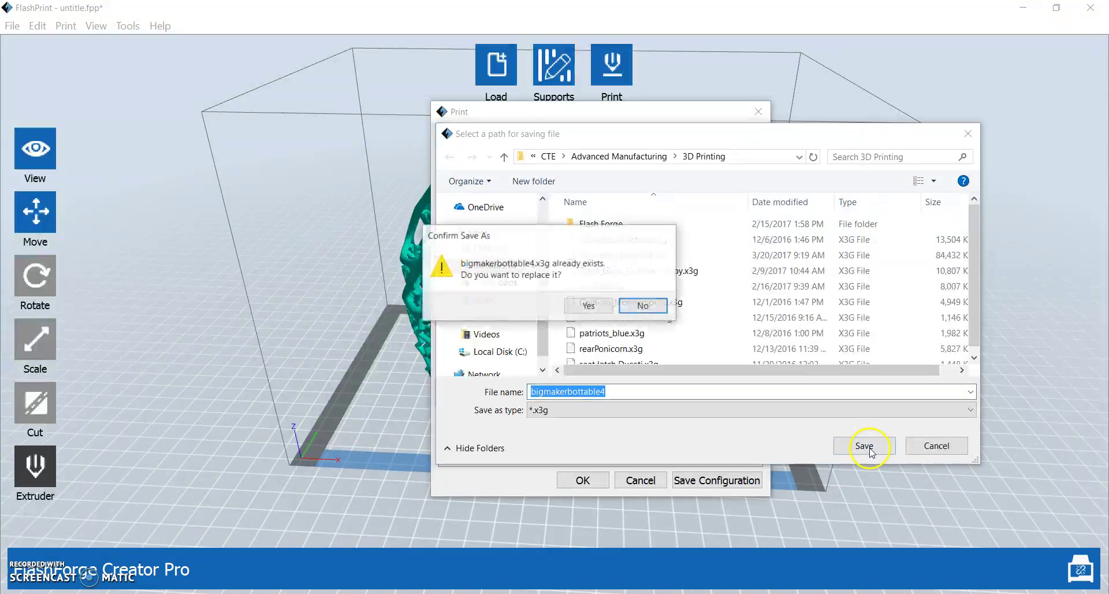
pyautogui.click(590, 305)
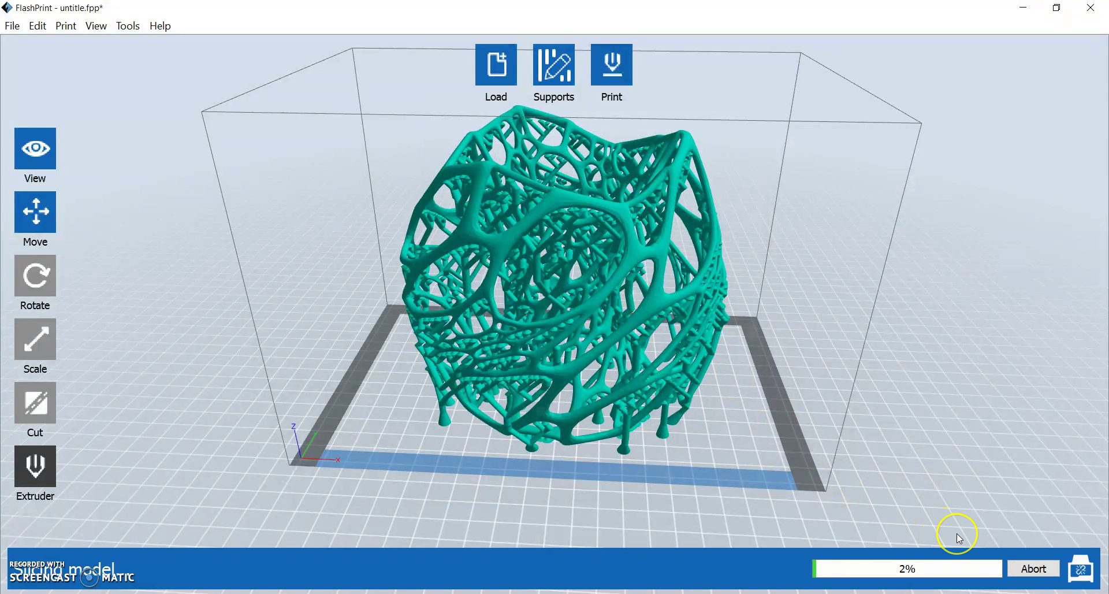